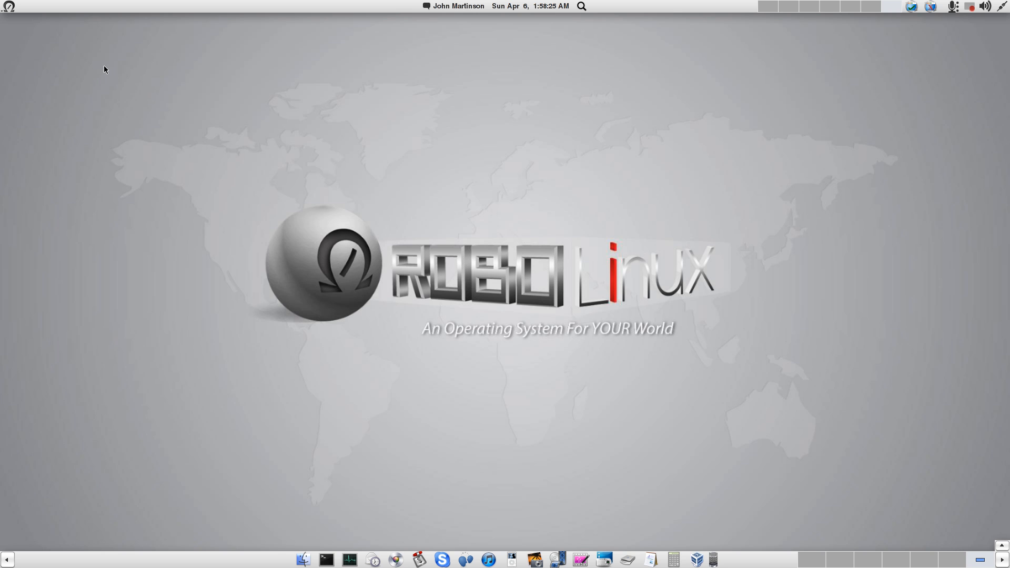
Run the Robolinux VM Systems Installer, entering the sudo password, and close the instructions page it opens.
{"action": "left_click", "coordinate": [11, 7]}
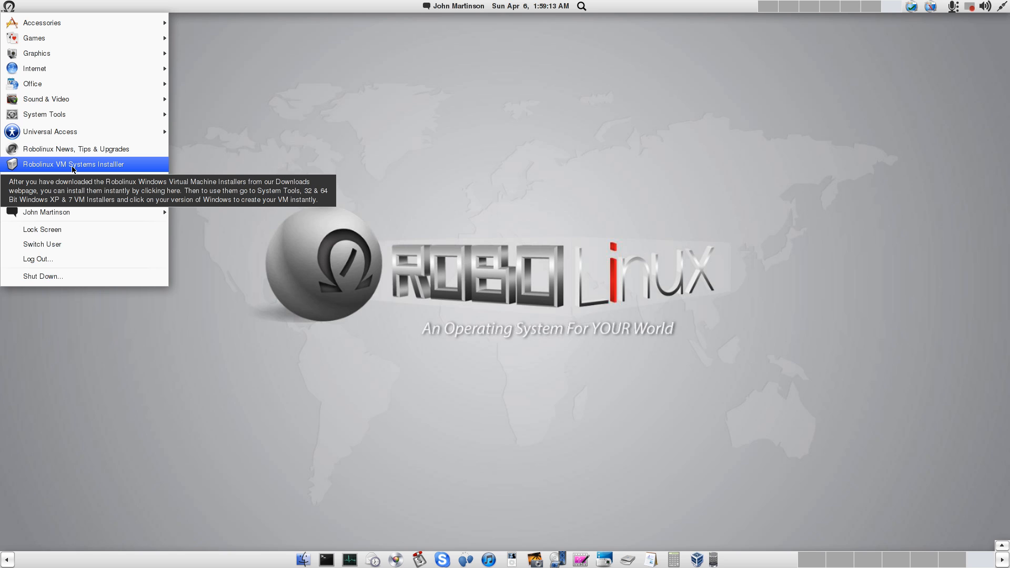
{"action": "left_click", "coordinate": [73, 165]}
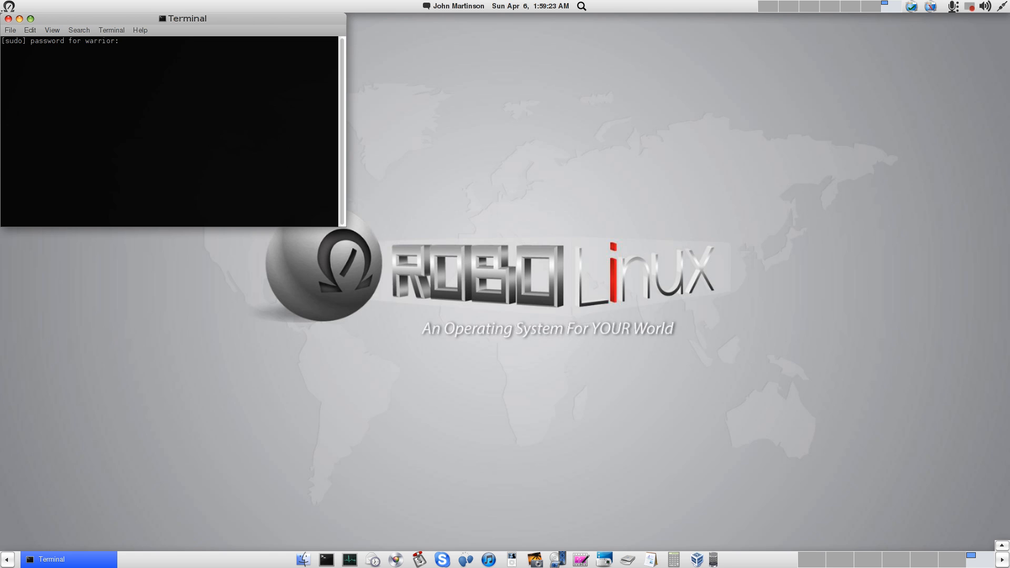
{"action": "key", "text": "Return"}
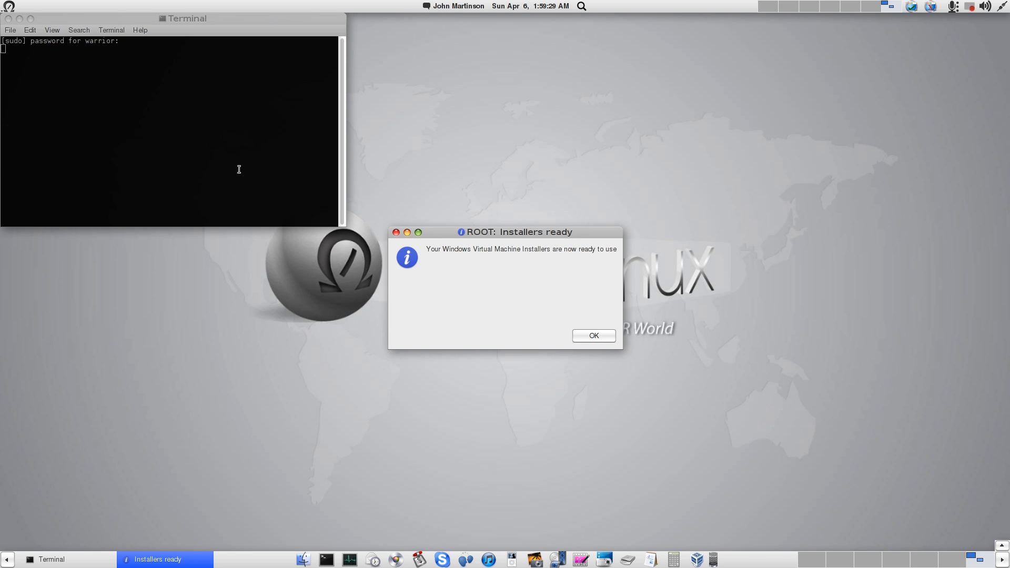
{"action": "key", "text": "Return"}
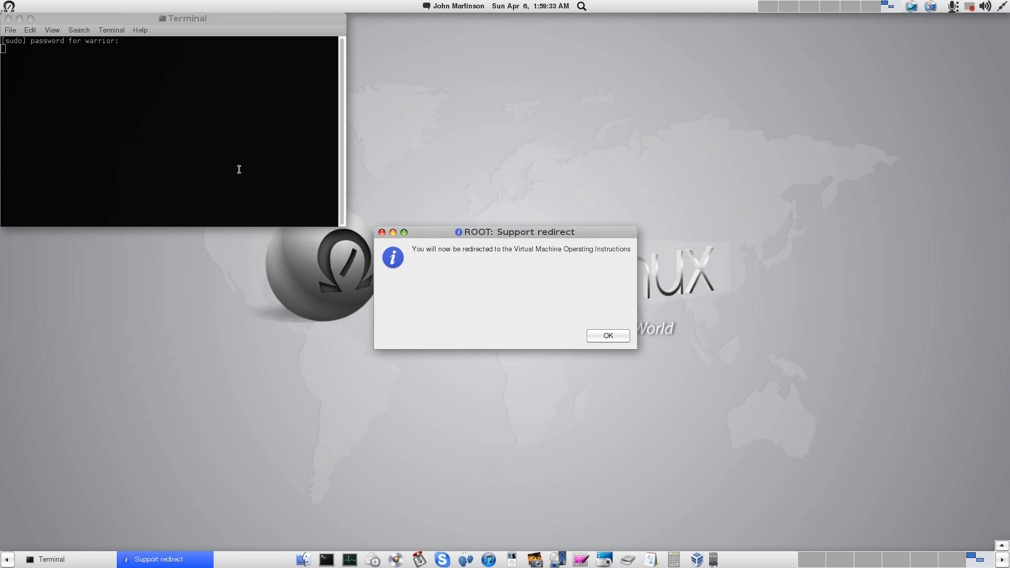
{"action": "key", "text": "Return"}
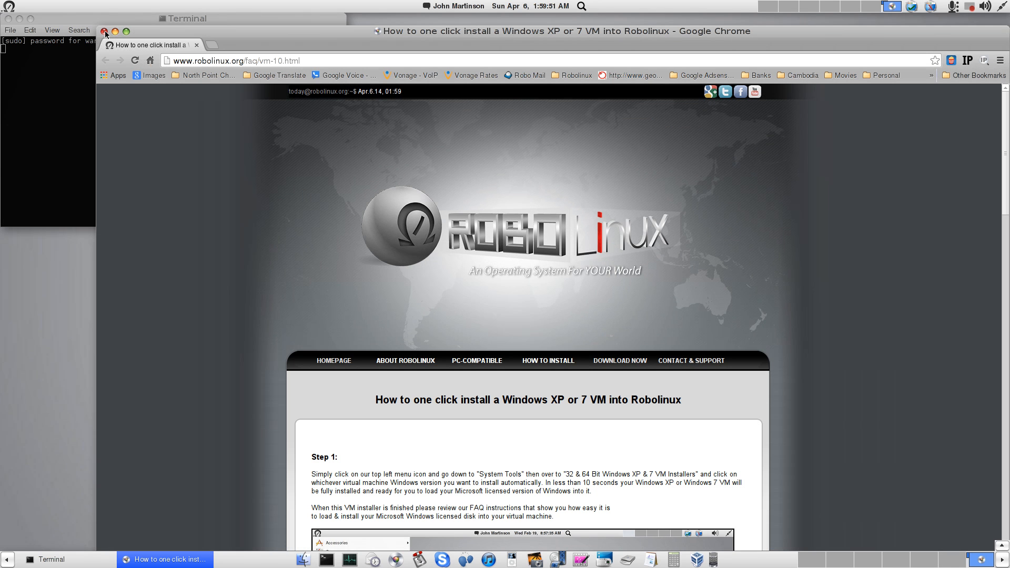
{"action": "left_click", "coordinate": [105, 33]}
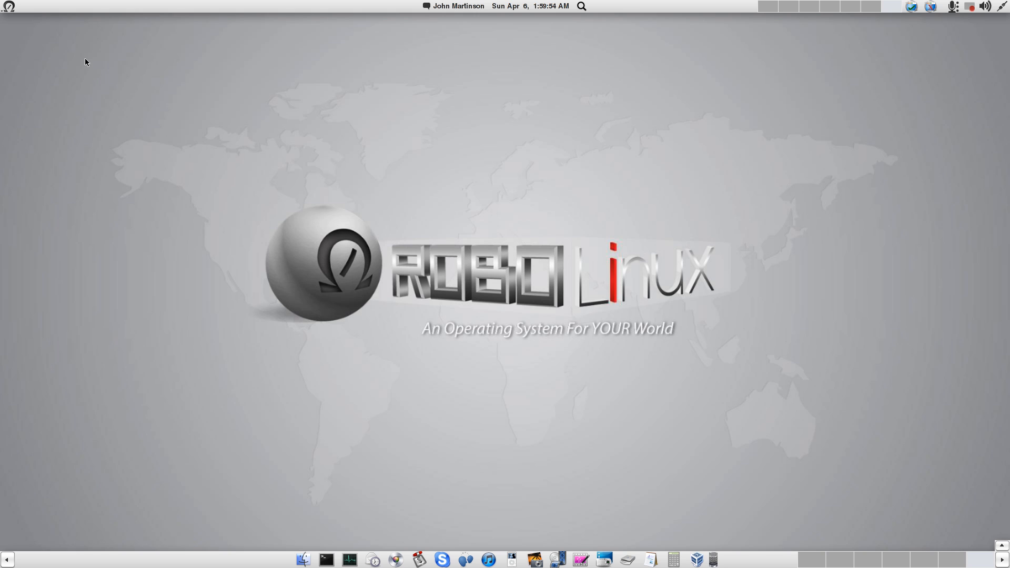
Check the Downloads folder for the VM installer archives and close the file manager.
{"action": "left_click", "coordinate": [303, 560]}
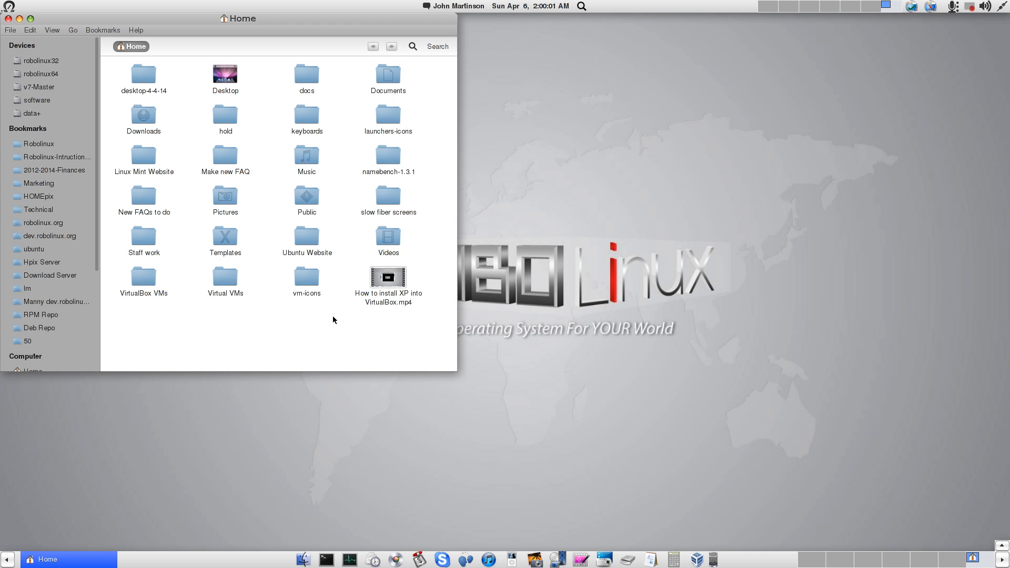
{"action": "double_click", "coordinate": [145, 124]}
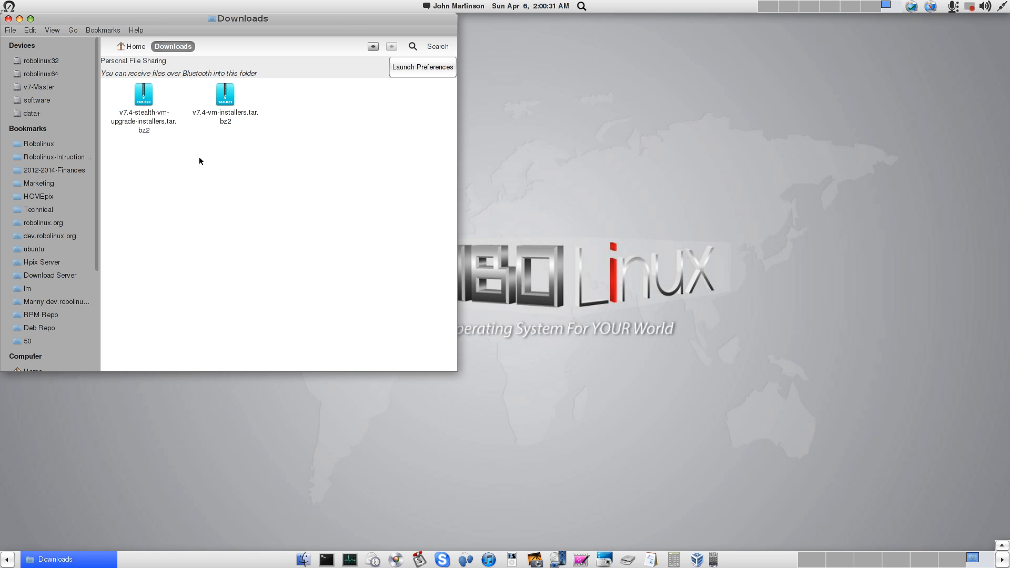
{"action": "left_click", "coordinate": [9, 19]}
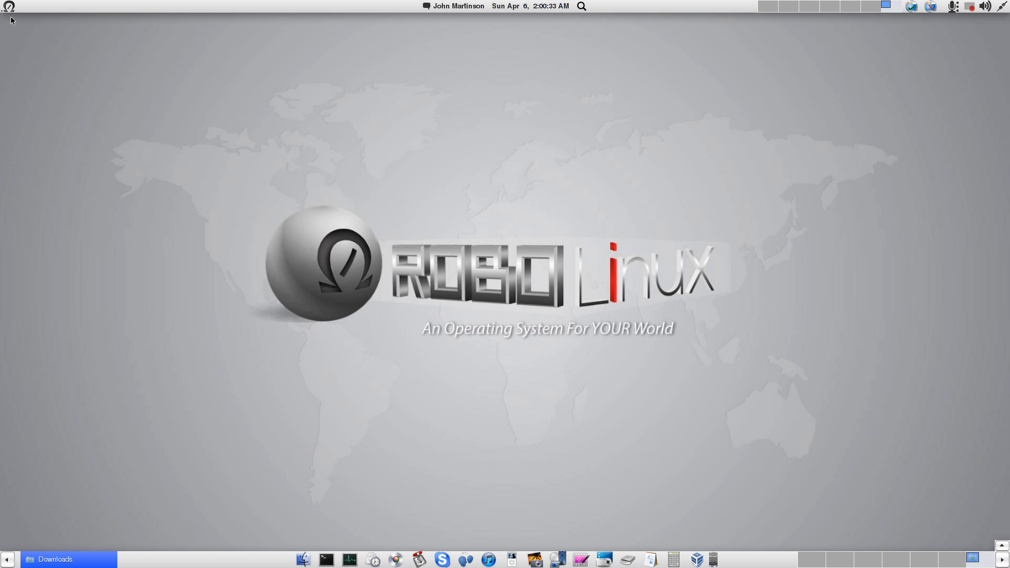
Run the Robolinux VM Stealth Systems Installer, entering the sudo password, and close the operating instructions page after viewing it.
{"action": "left_click", "coordinate": [9, 7]}
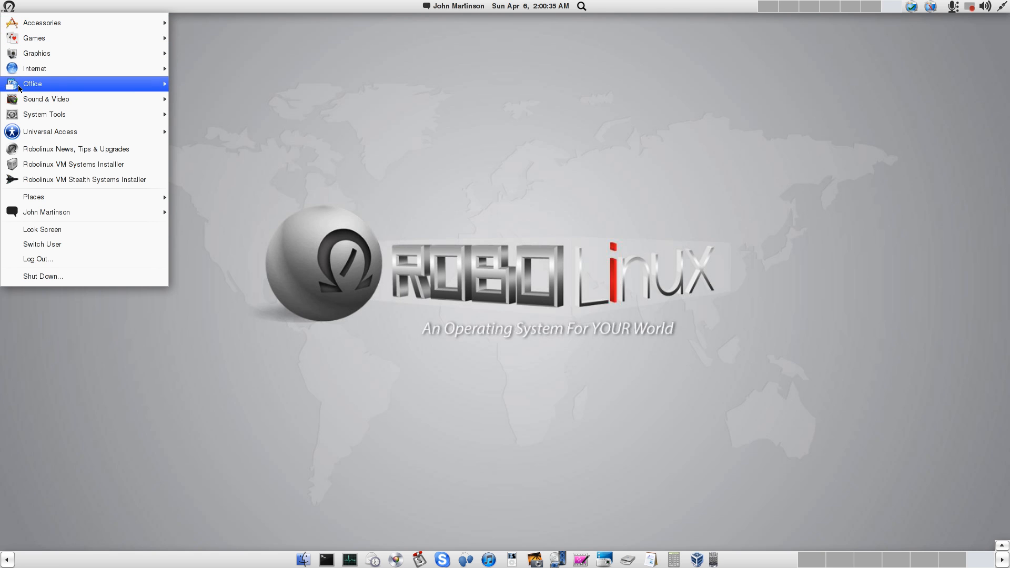
{"action": "left_click", "coordinate": [40, 180]}
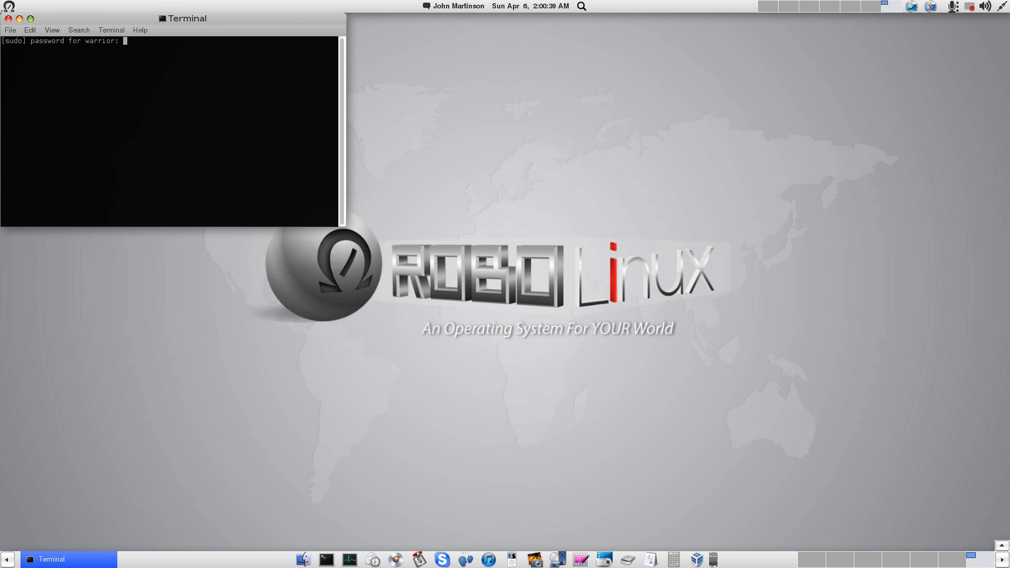
{"action": "key", "text": "Return"}
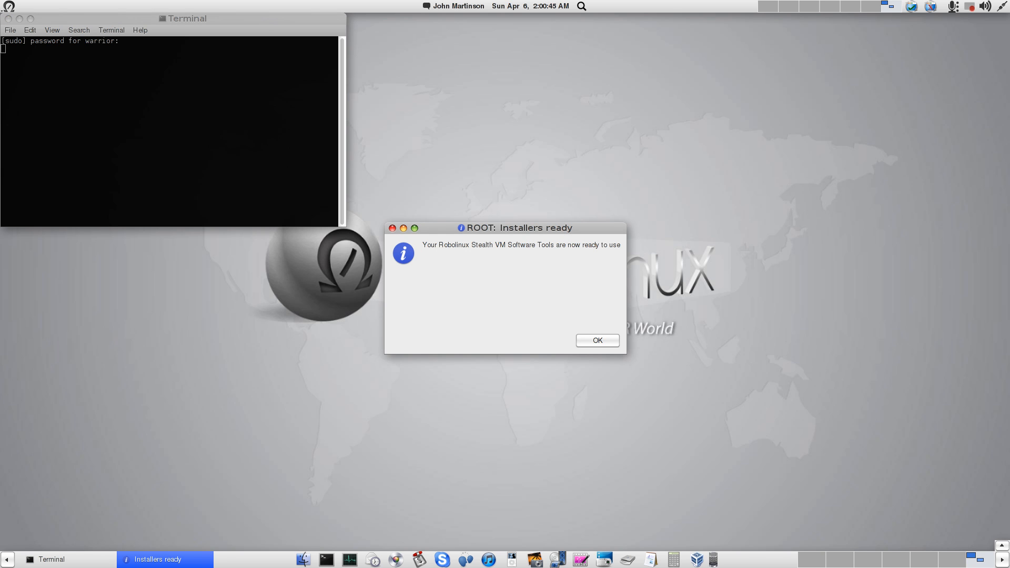
{"action": "key", "text": "Return"}
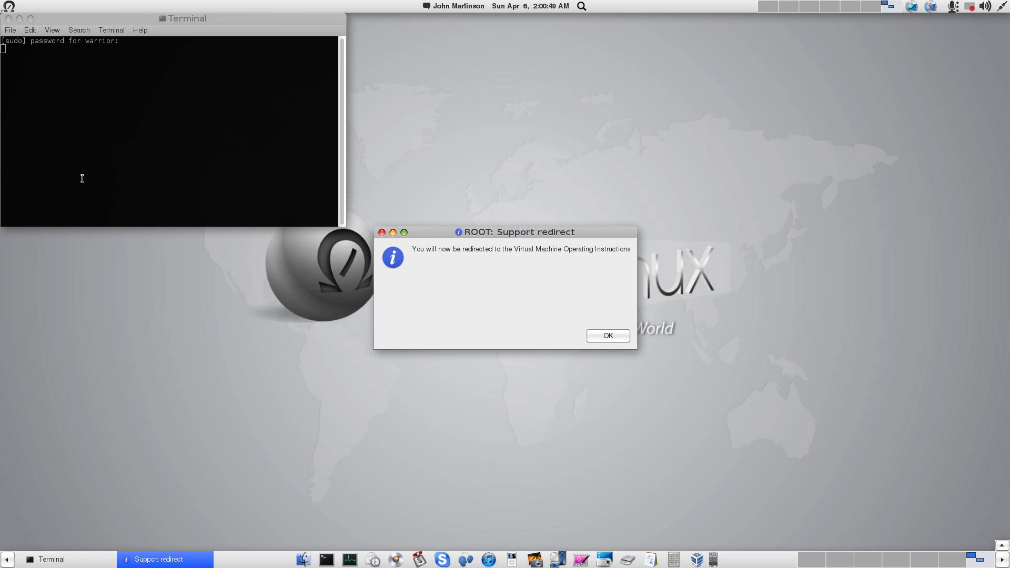
{"action": "key", "text": "Return"}
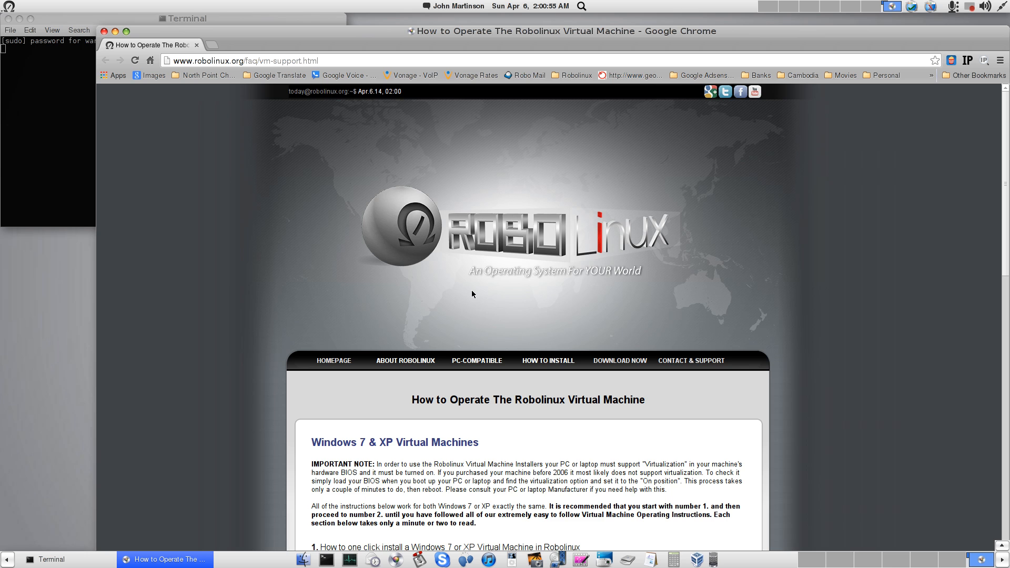
{"action": "scroll", "coordinate": [265, 169], "scroll_direction": "down", "scroll_amount": 3}
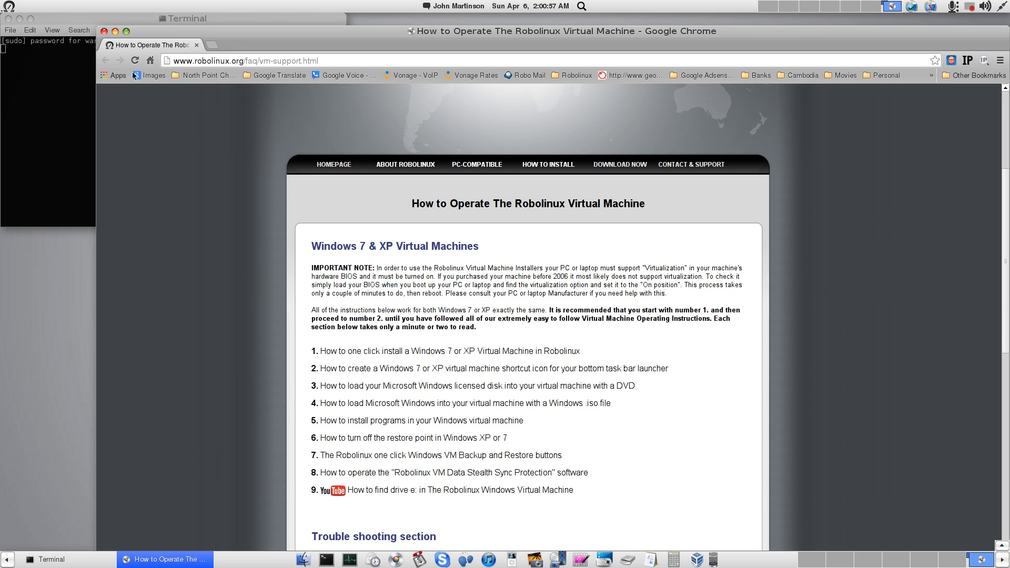
{"action": "left_click", "coordinate": [104, 32]}
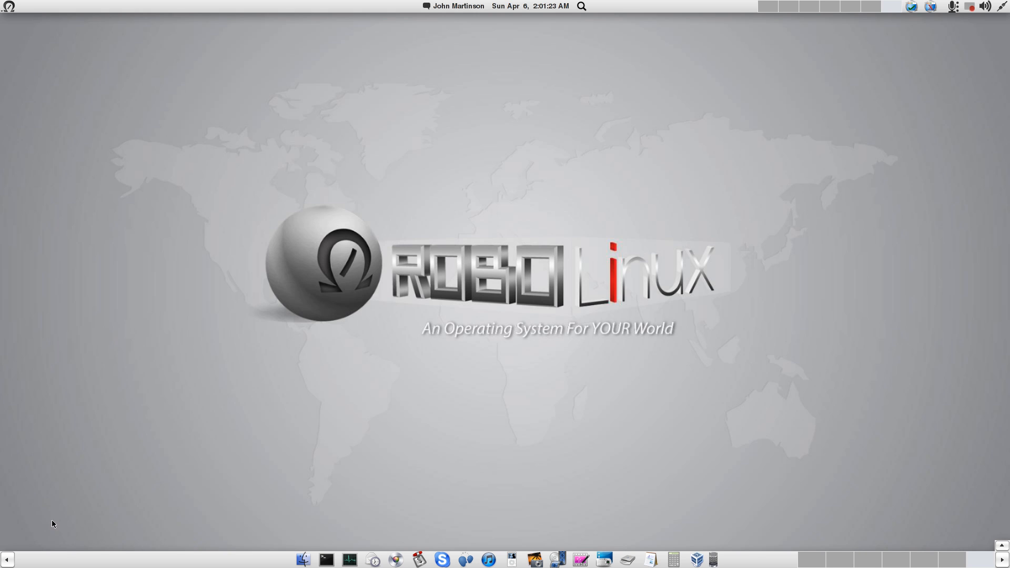
Check the virtual machine list in Oracle VM VirtualBox Manager and close it.
{"action": "left_click", "coordinate": [697, 559]}
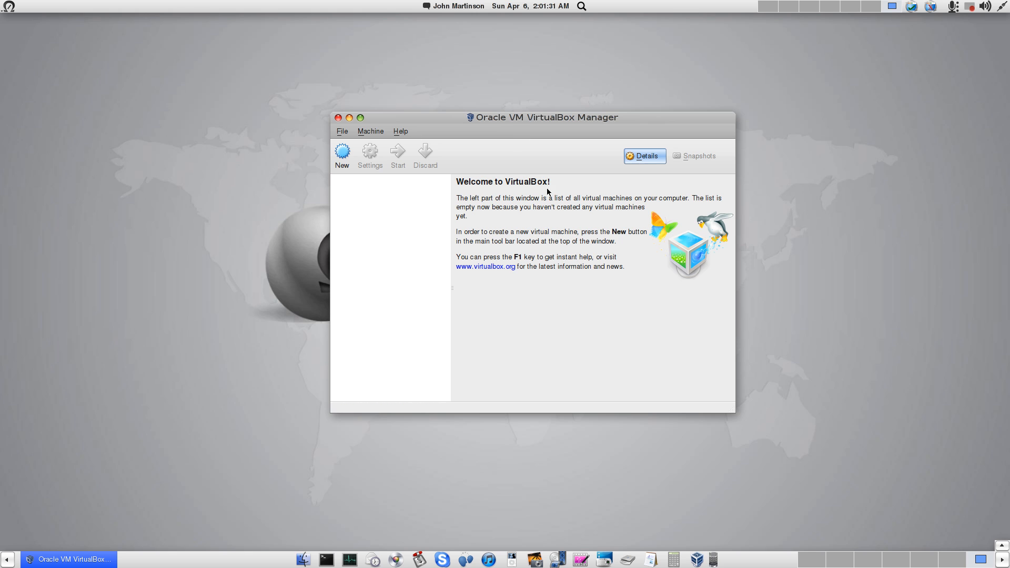
{"action": "left_click", "coordinate": [338, 118]}
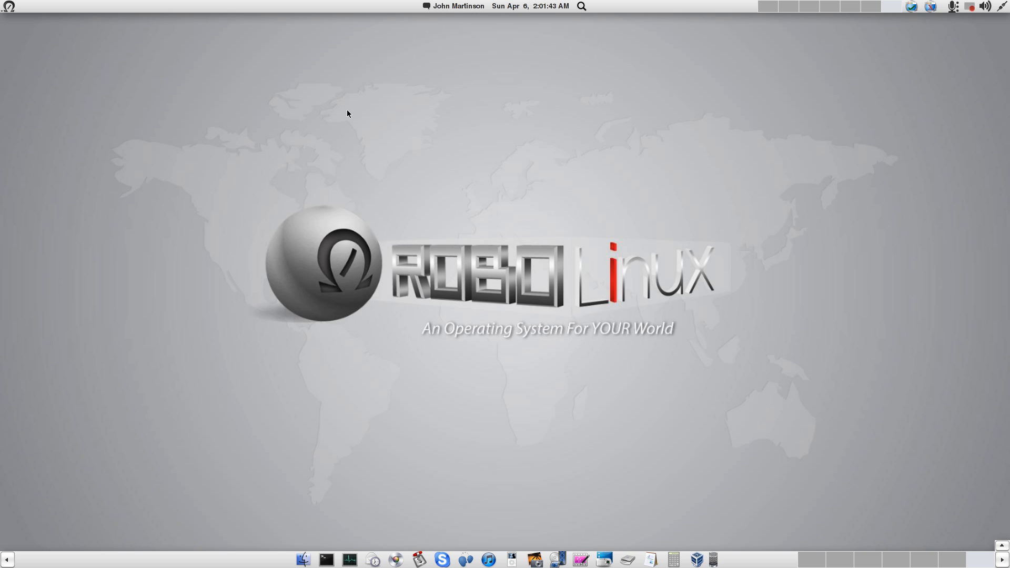
Launch the Windows 7 (64) VM Installer, accept its instructions and authorize it with the sudo password.
{"action": "left_click", "coordinate": [14, 10]}
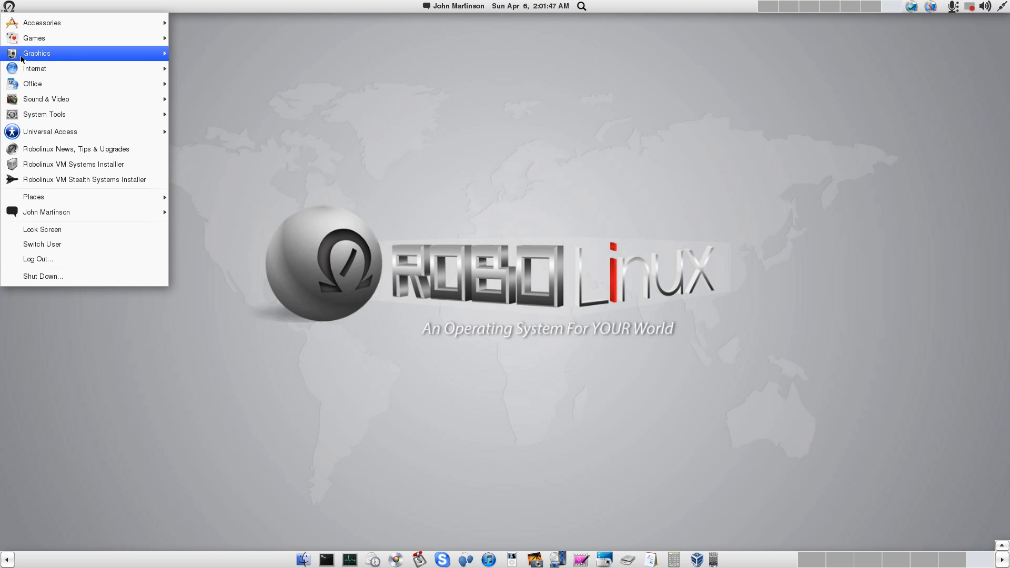
{"action": "mouse_move", "coordinate": [32, 115]}
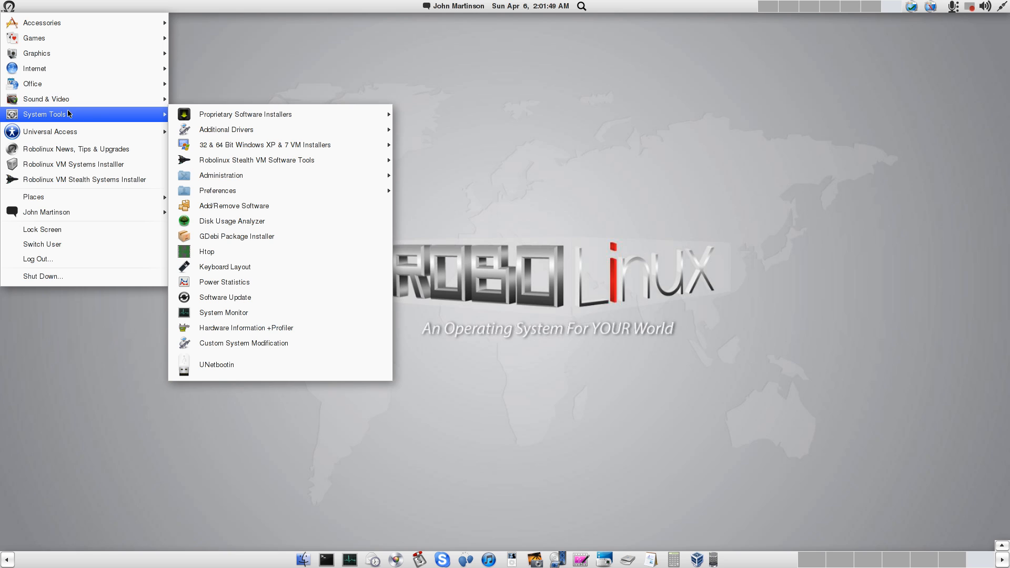
{"action": "mouse_move", "coordinate": [240, 146]}
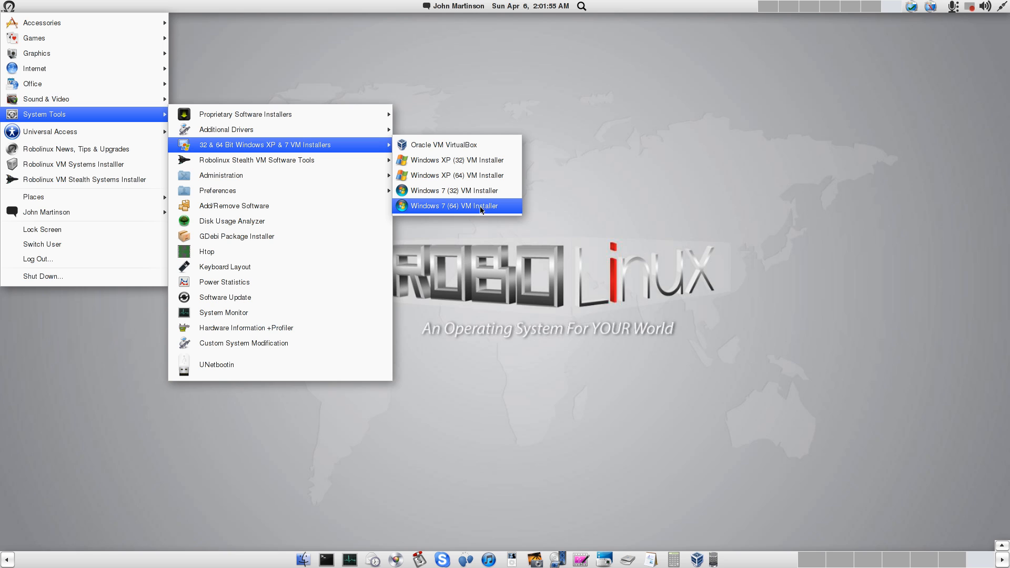
{"action": "left_click", "coordinate": [495, 208]}
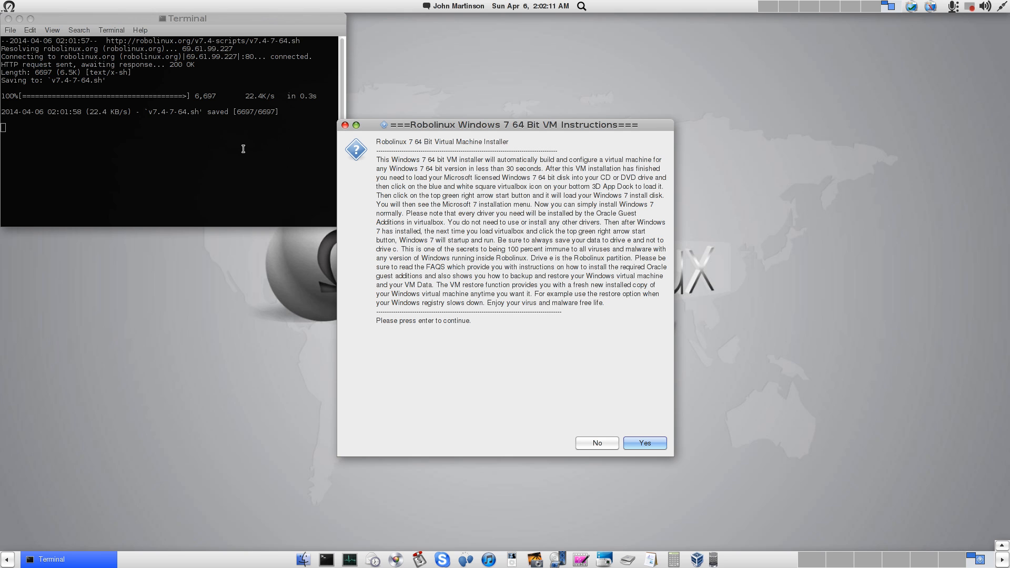
{"action": "key", "text": "Return"}
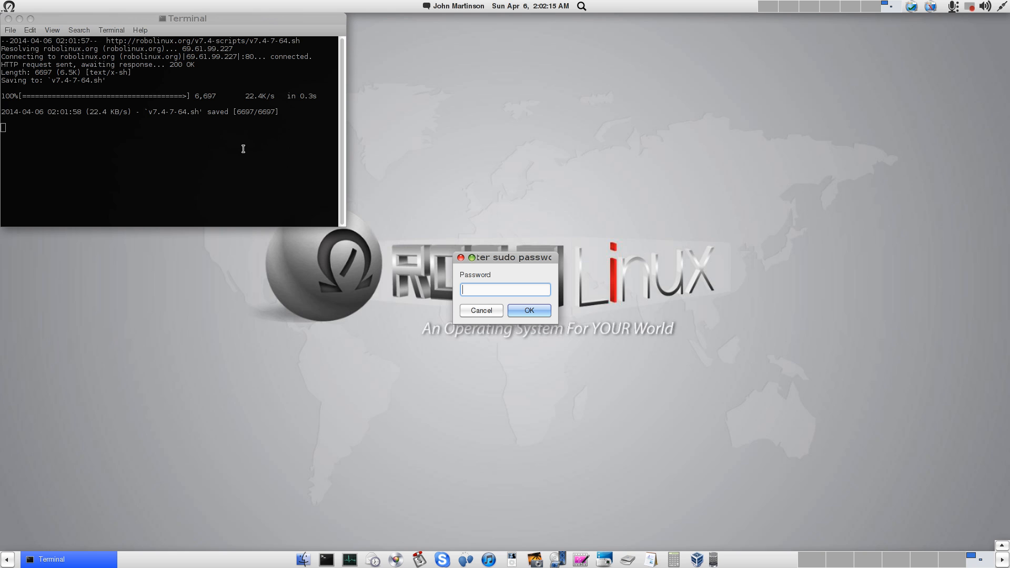
{"action": "type", "text": "•••••••"}
{"action": "key", "text": "Return"}
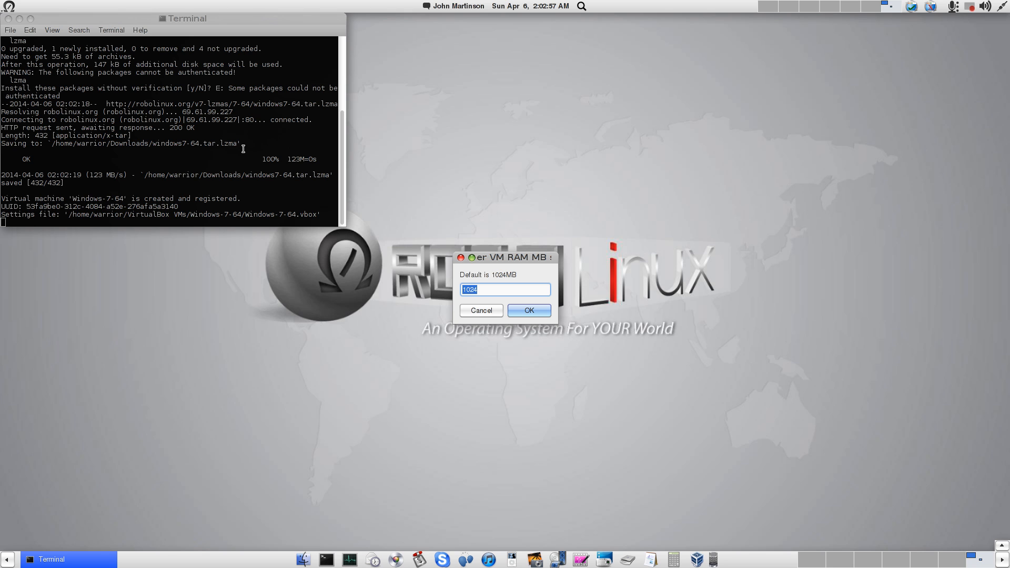
Set the virtual machine's RAM to 4096 MB in the installer.
{"action": "key", "text": "BackSpace"}
{"action": "type", "text": "4096"}
{"action": "key", "text": "Return"}
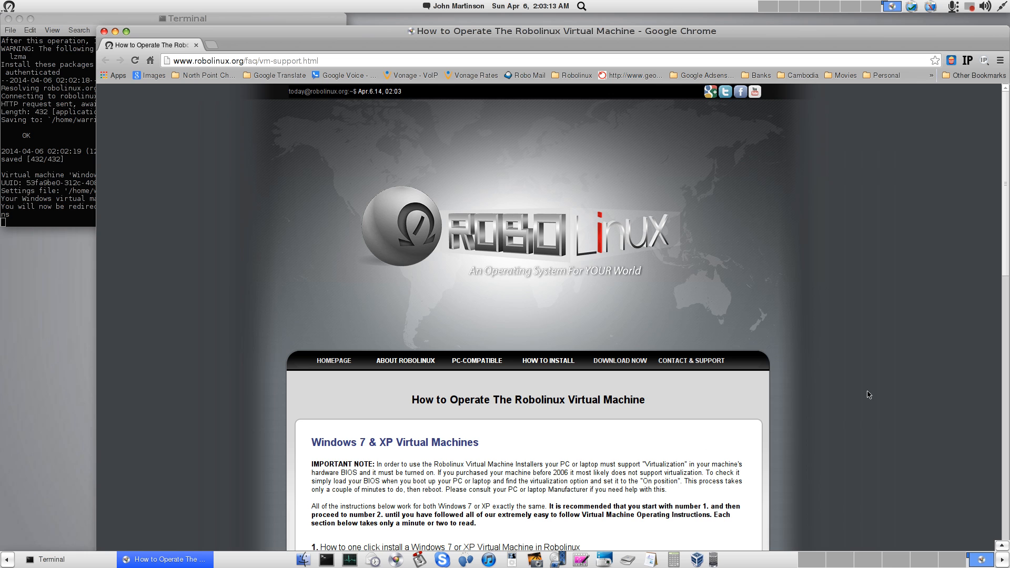
Look through the virtual machine operating instructions page, and close the browser and the terminal.
{"action": "scroll", "coordinate": [868, 396], "scroll_direction": "down", "scroll_amount": 2}
{"action": "scroll", "coordinate": [868, 396], "scroll_direction": "down", "scroll_amount": 4}
{"action": "scroll", "coordinate": [573, 352], "scroll_direction": "down", "scroll_amount": 4}
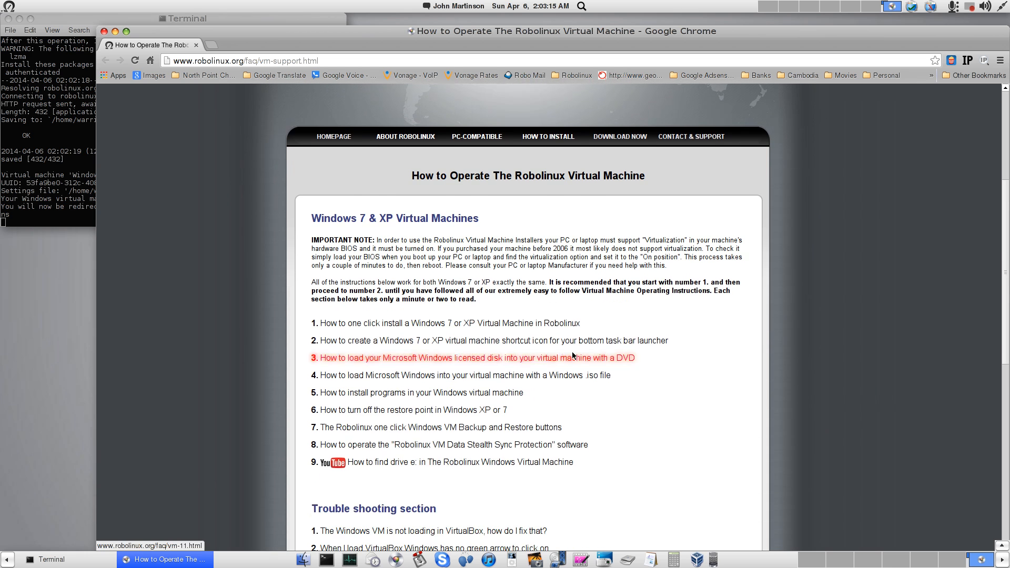
{"action": "left_click", "coordinate": [104, 32]}
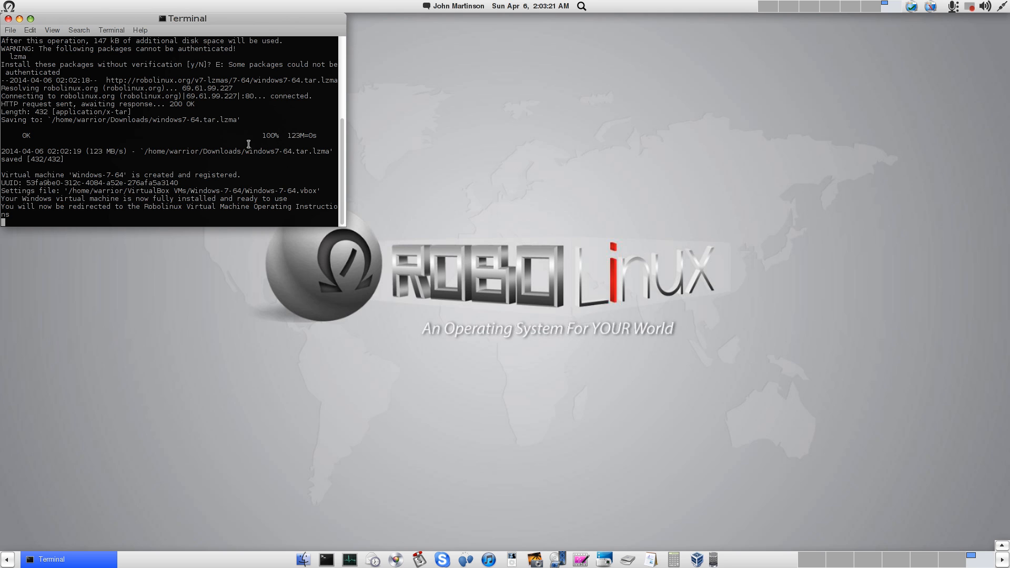
{"action": "left_click", "coordinate": [8, 19]}
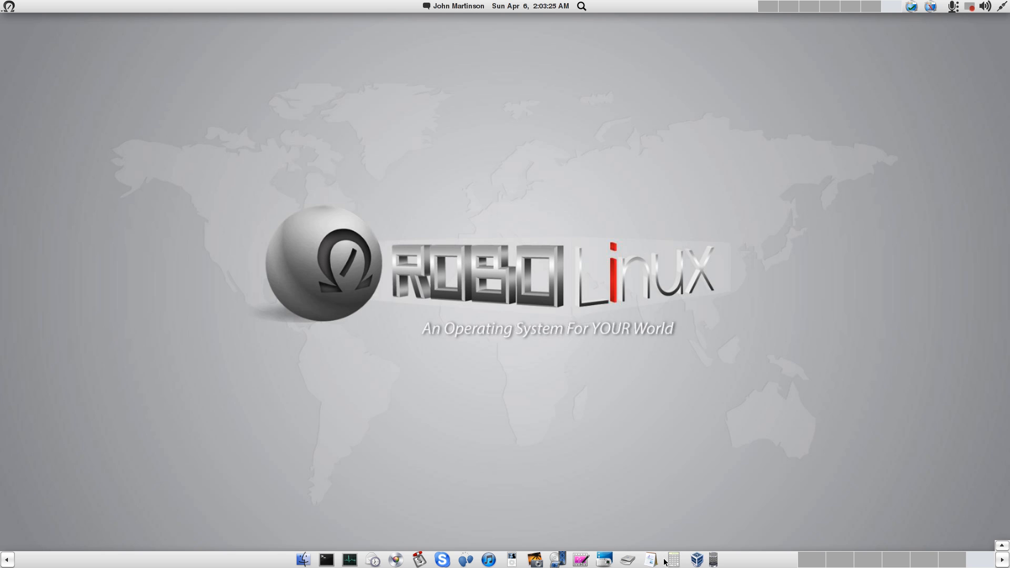
In VirtualBox Manager, enable Passthrough for the host CD/DVD drive in the Windows-7-64 machine's storage settings.
{"action": "left_click", "coordinate": [695, 558]}
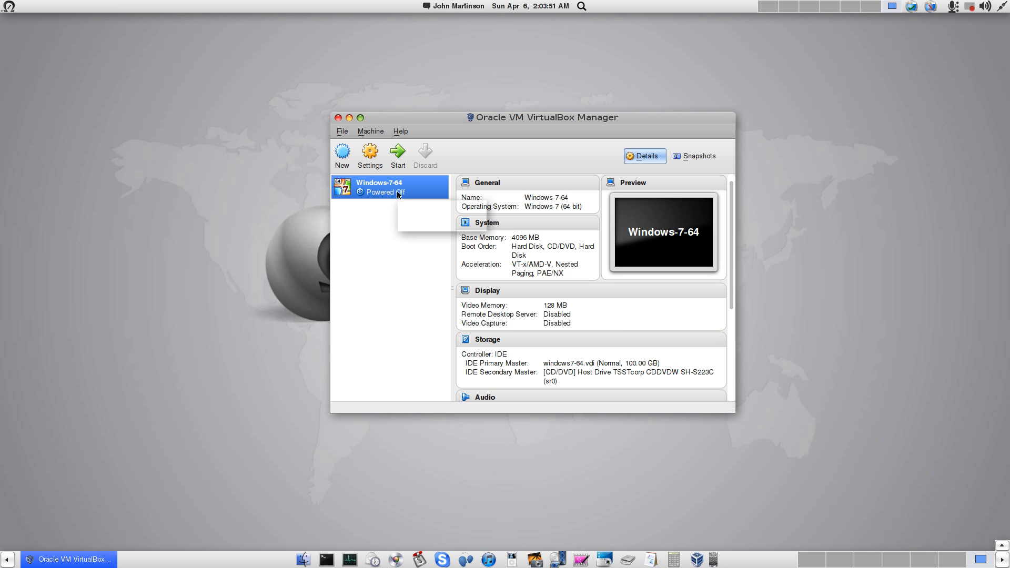
{"action": "left_click", "coordinate": [487, 340]}
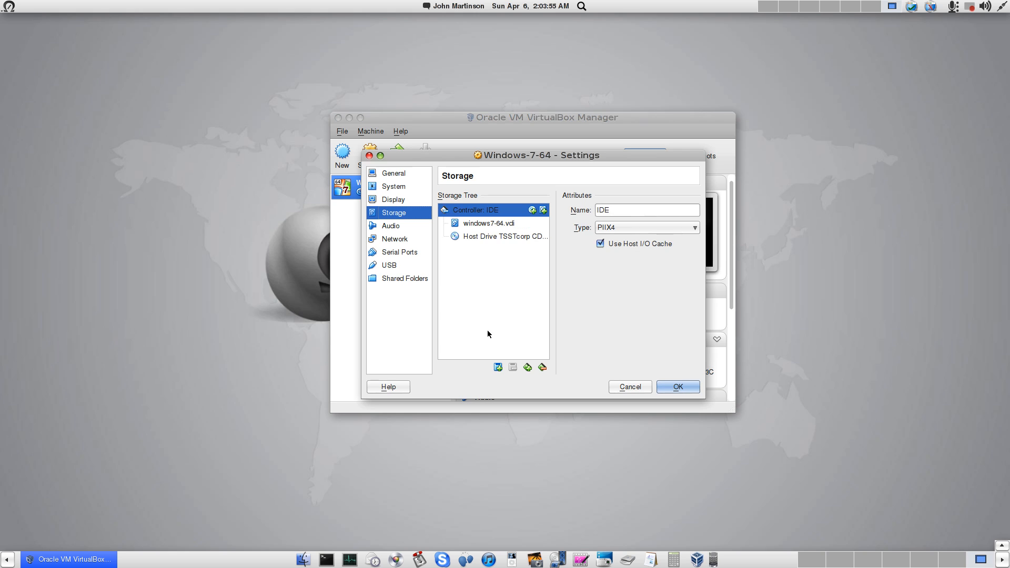
{"action": "left_click", "coordinate": [509, 238]}
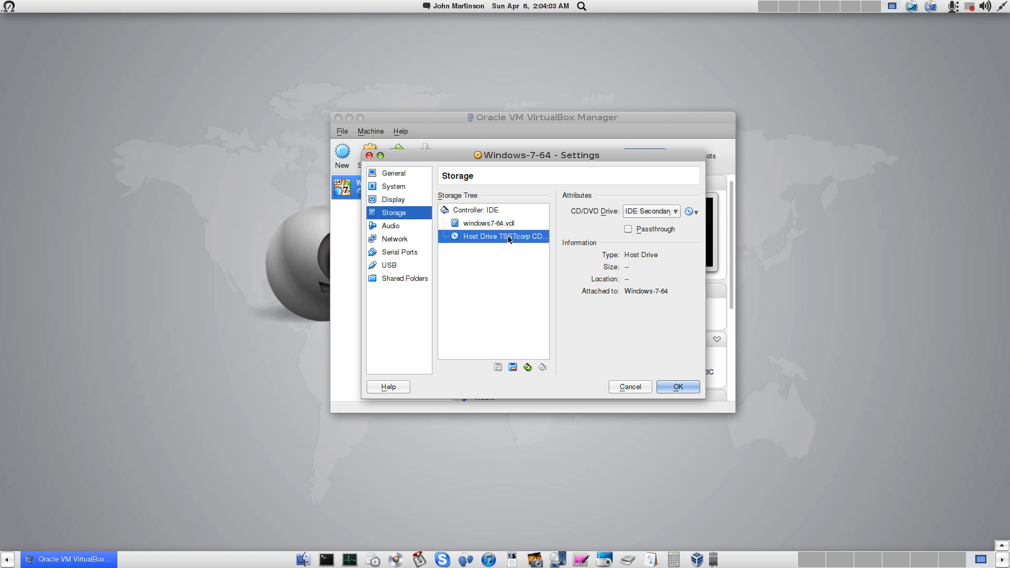
{"action": "left_click", "coordinate": [628, 229]}
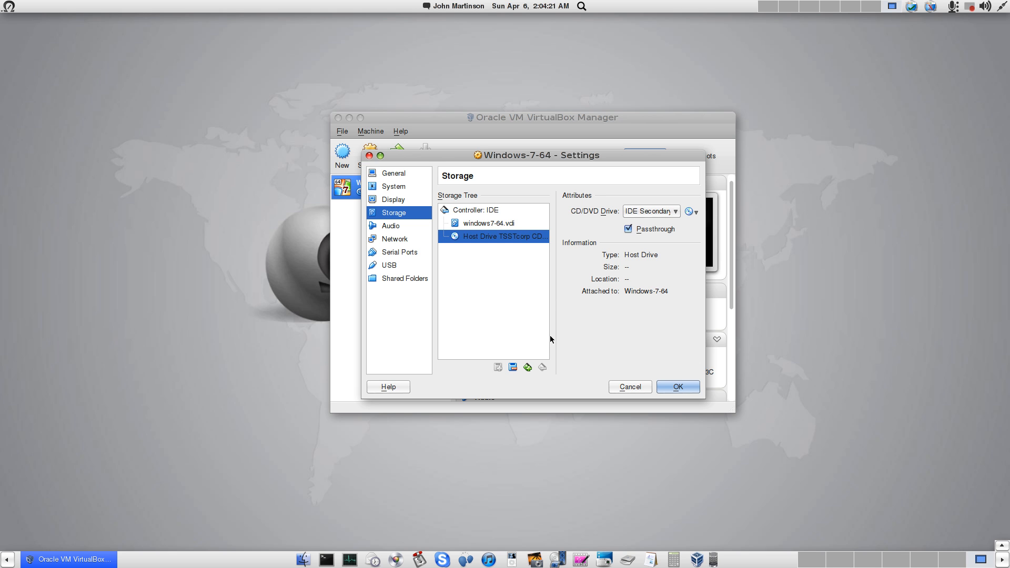
{"action": "left_click", "coordinate": [674, 388]}
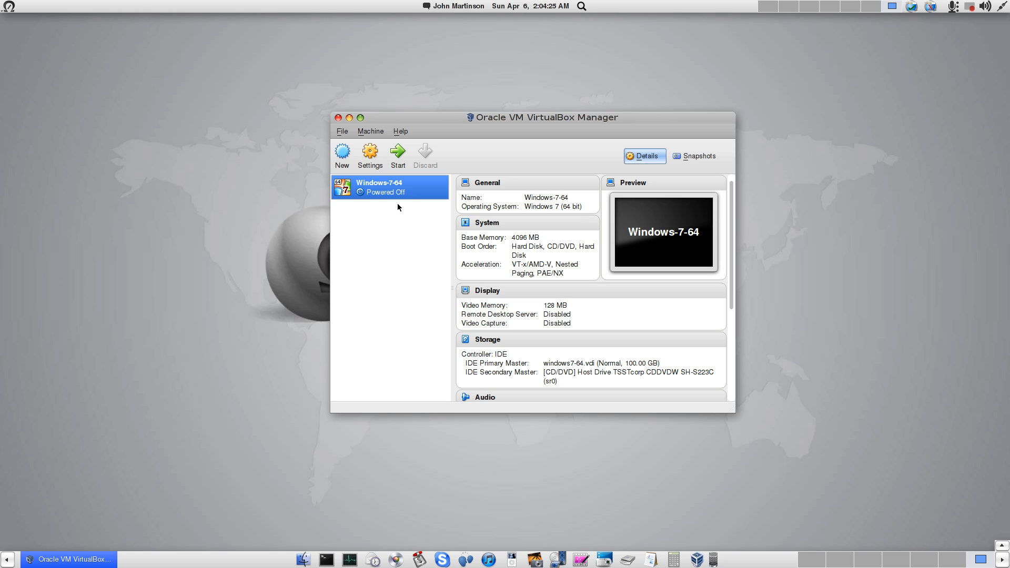
Start the Windows-7-64 virtual machine so that it boots from the Windows 7 installation disc.
{"action": "left_click_drag", "start_coordinate": [490, 115], "coordinate": [491, 112]}
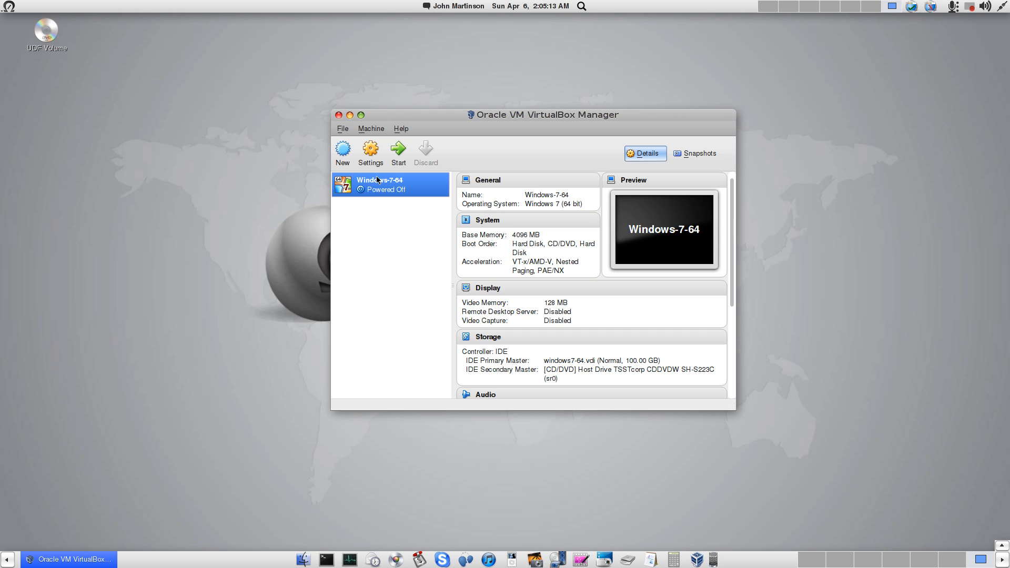
{"action": "left_click", "coordinate": [398, 153]}
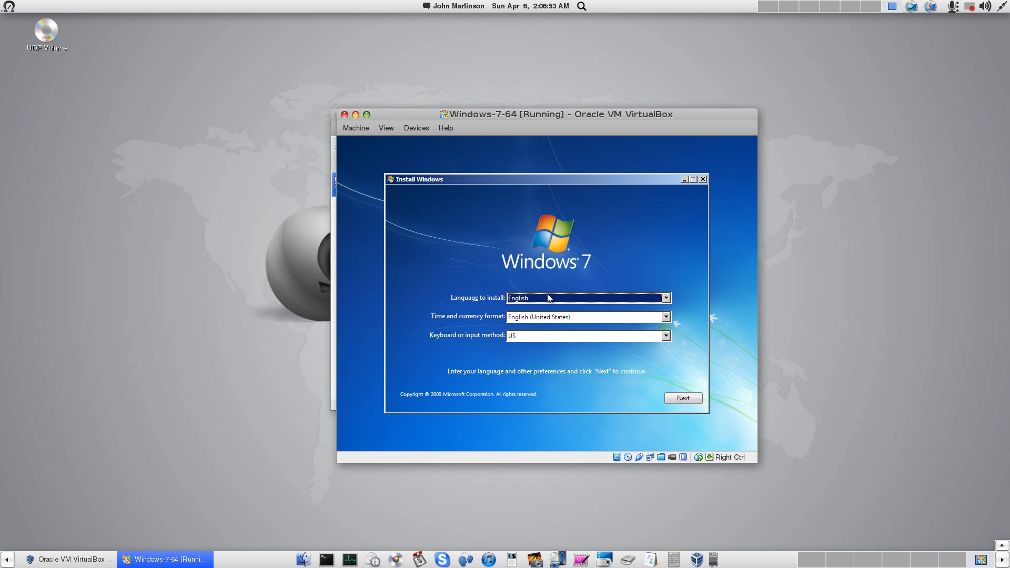
Start the Windows 7 installation with the default English and US settings, and choose the Windows 7 Professional x64 edition.
{"action": "left_click", "coordinate": [684, 398]}
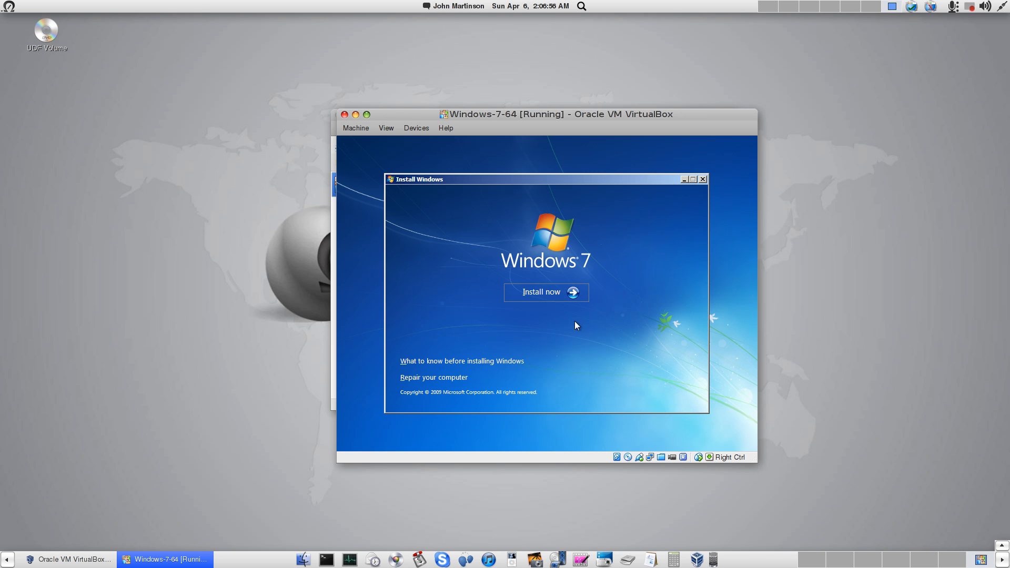
{"action": "left_click", "coordinate": [546, 294]}
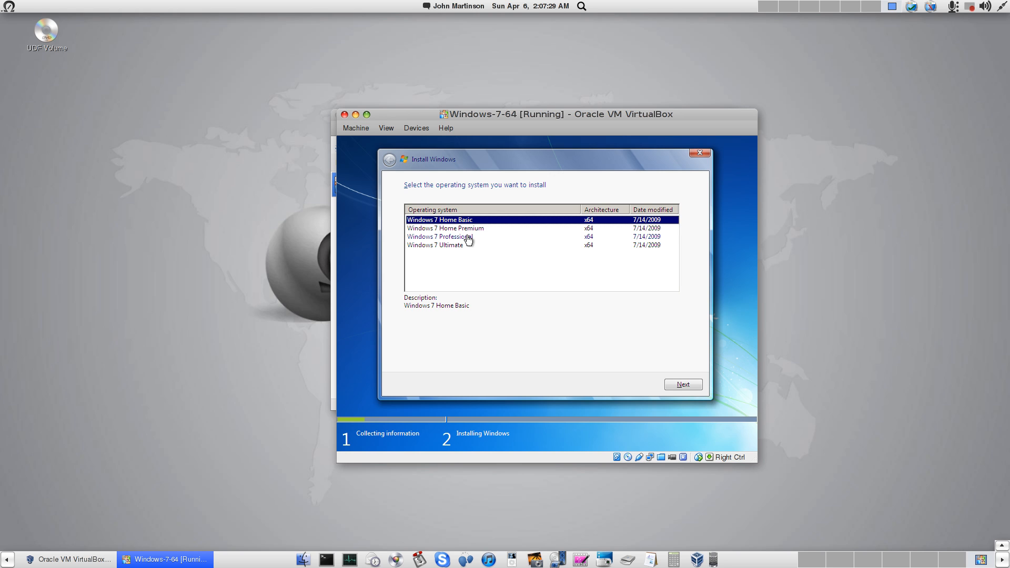
{"action": "left_click", "coordinate": [468, 239]}
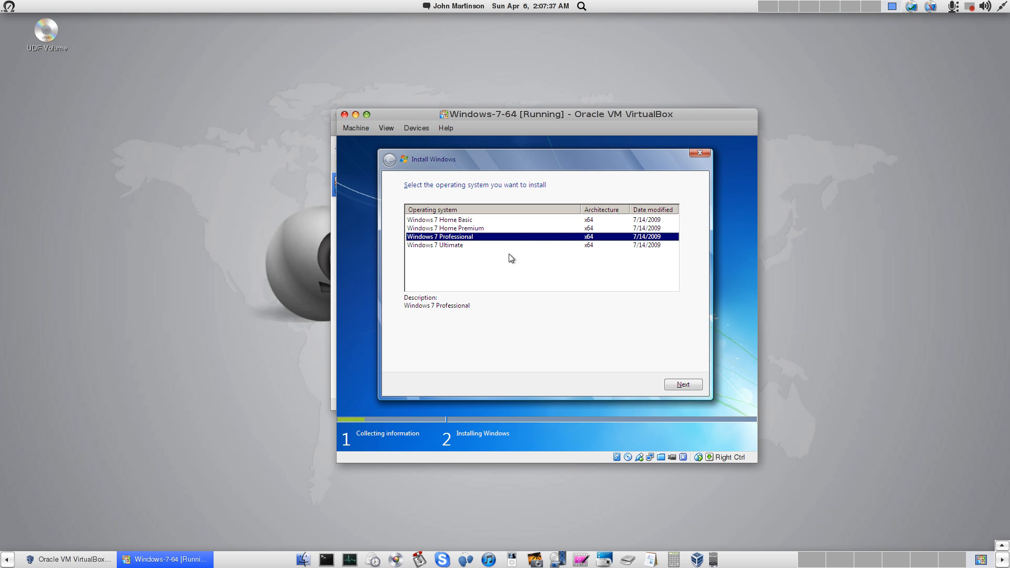
{"action": "left_click", "coordinate": [683, 386]}
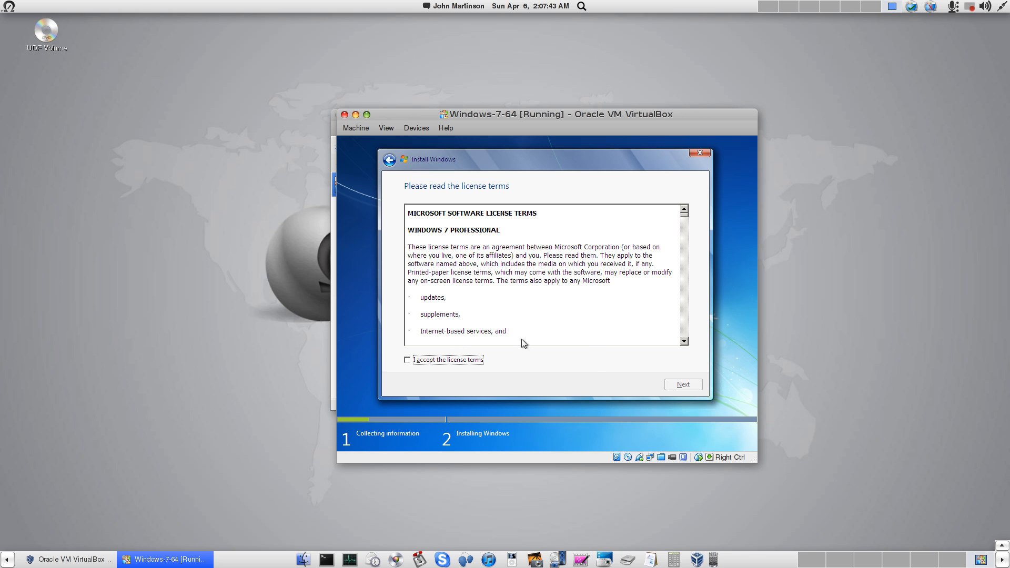
Accept the license terms and start a Custom (advanced) installation on Disk 0 Unallocated Space.
{"action": "left_click", "coordinate": [407, 360]}
{"action": "left_click", "coordinate": [682, 386]}
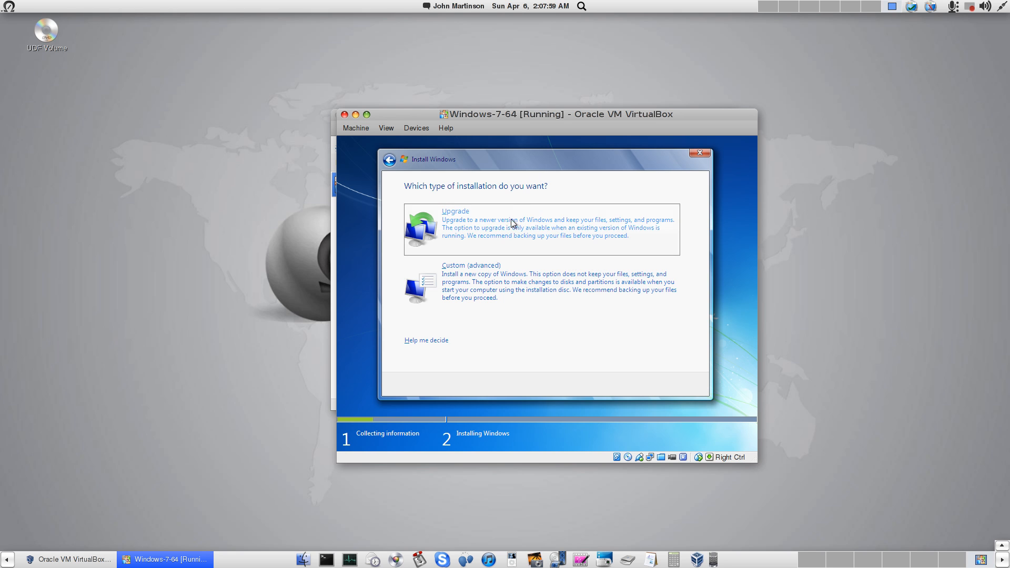
{"action": "left_click", "coordinate": [475, 279]}
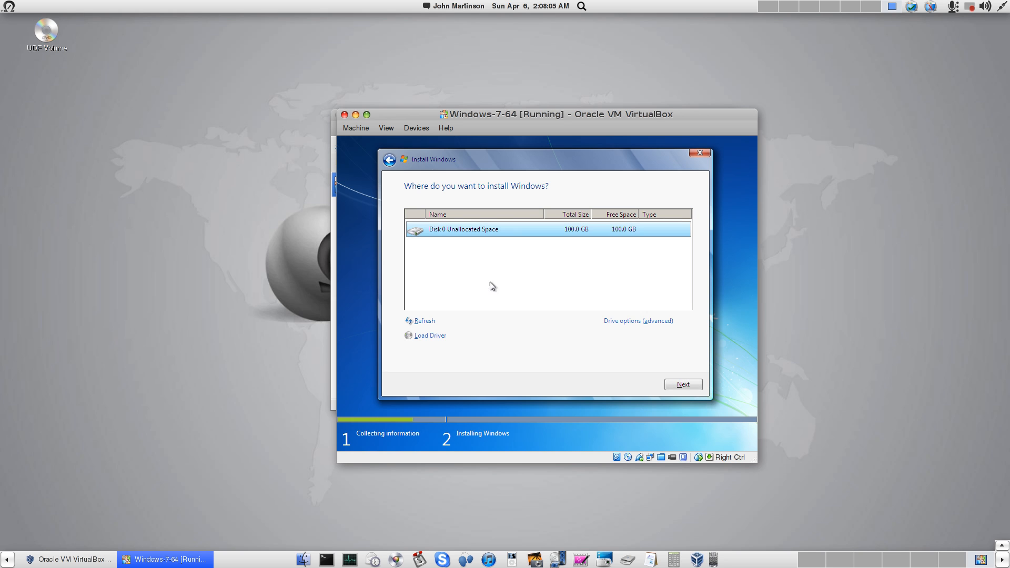
{"action": "left_click", "coordinate": [679, 386]}
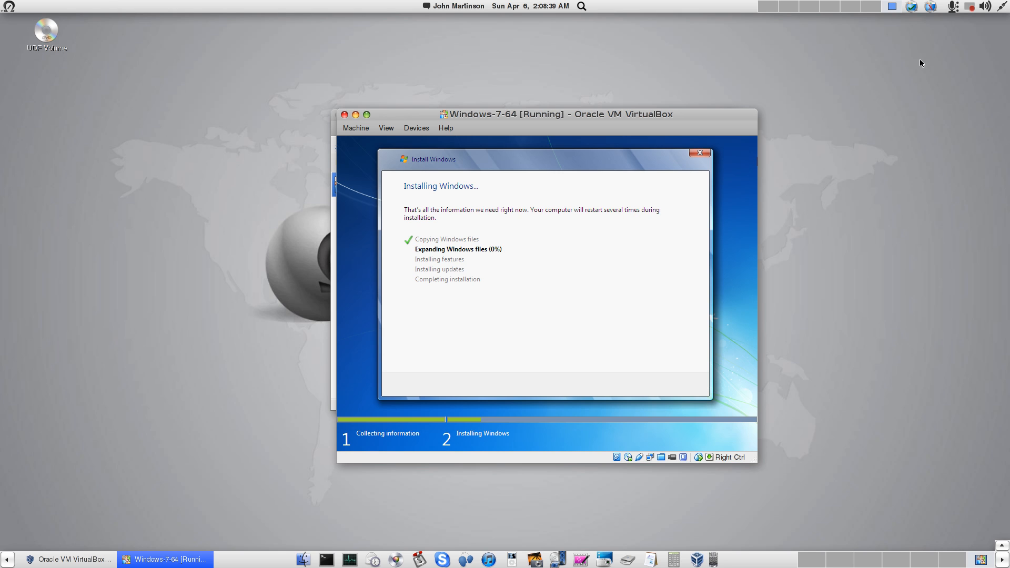
{"action": "left_click", "coordinate": [973, 10]}
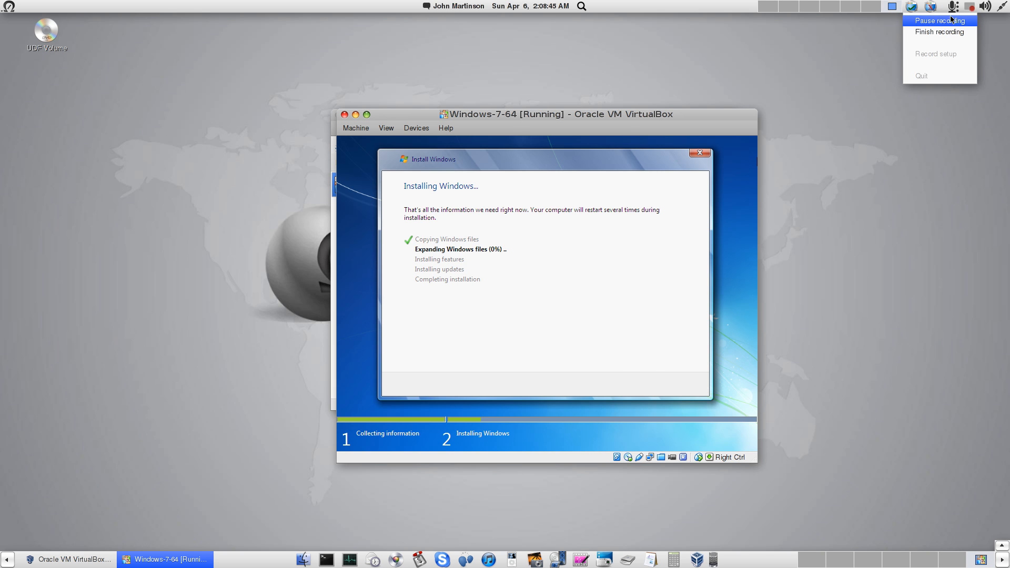
{"action": "left_click", "coordinate": [956, 20]}
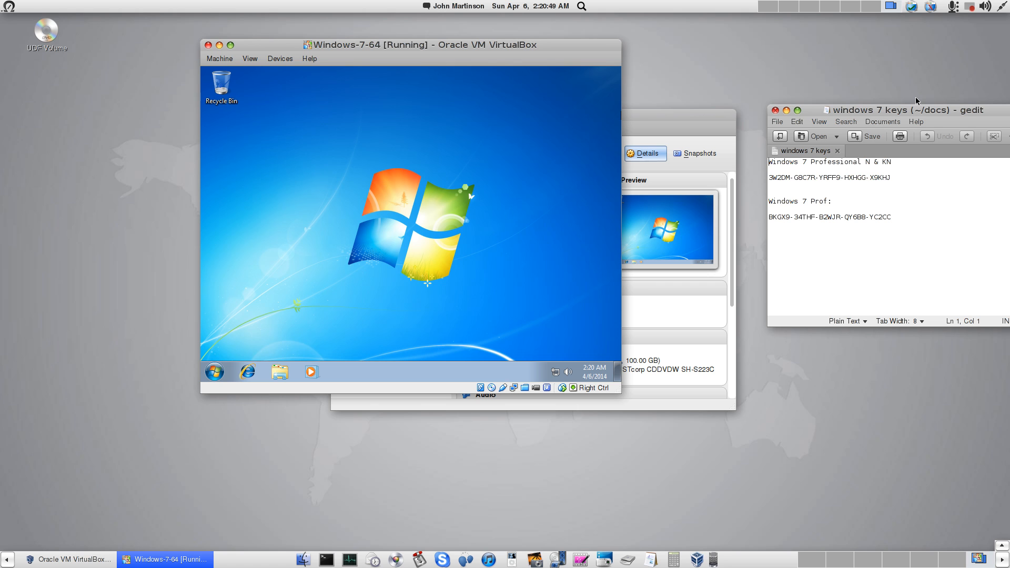
Minimize the VirtualBox Manager window and reposition the running Windows-7-64 window on the desktop.
{"action": "left_click", "coordinate": [639, 118]}
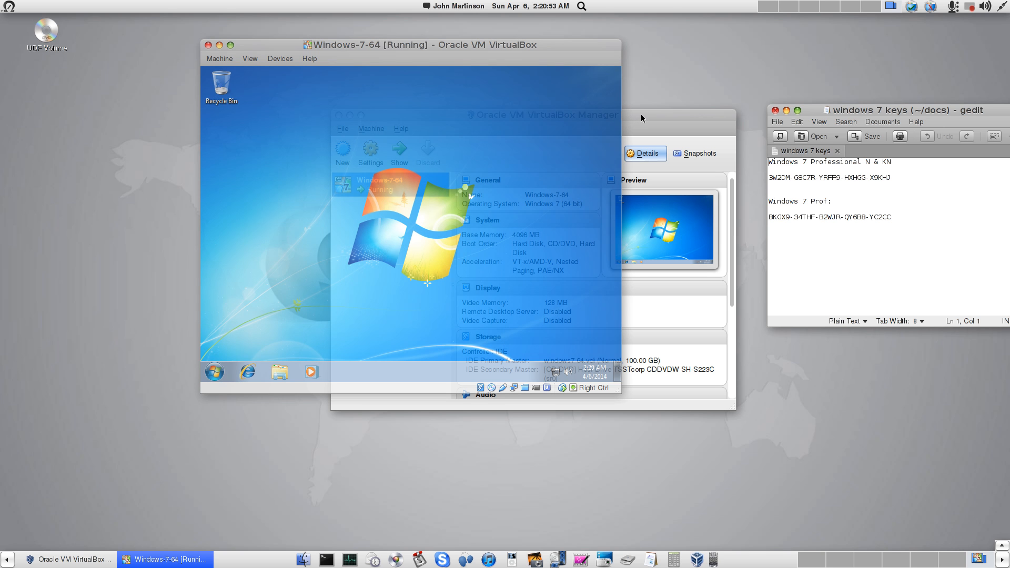
{"action": "left_click", "coordinate": [641, 115]}
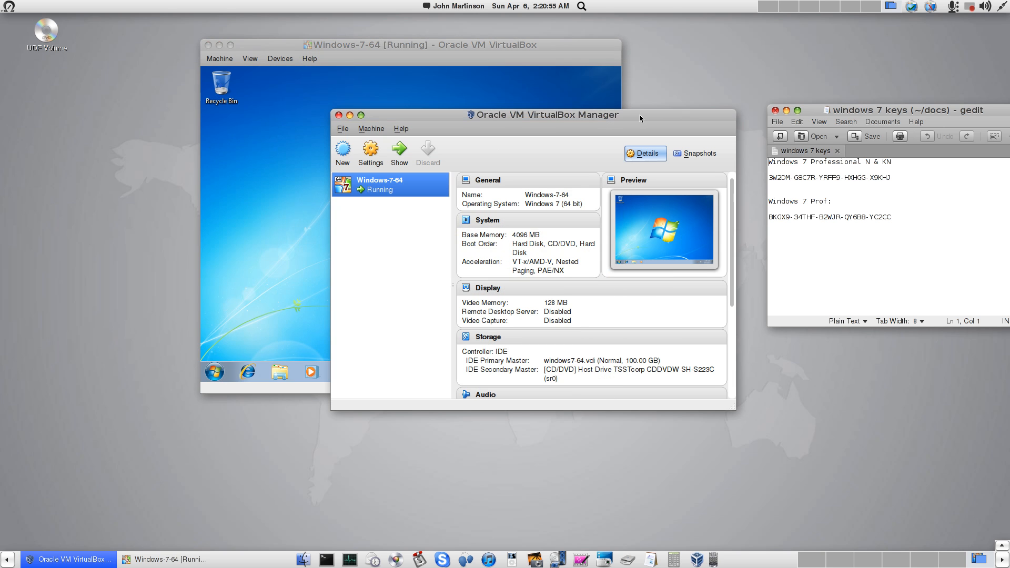
{"action": "left_click", "coordinate": [349, 115]}
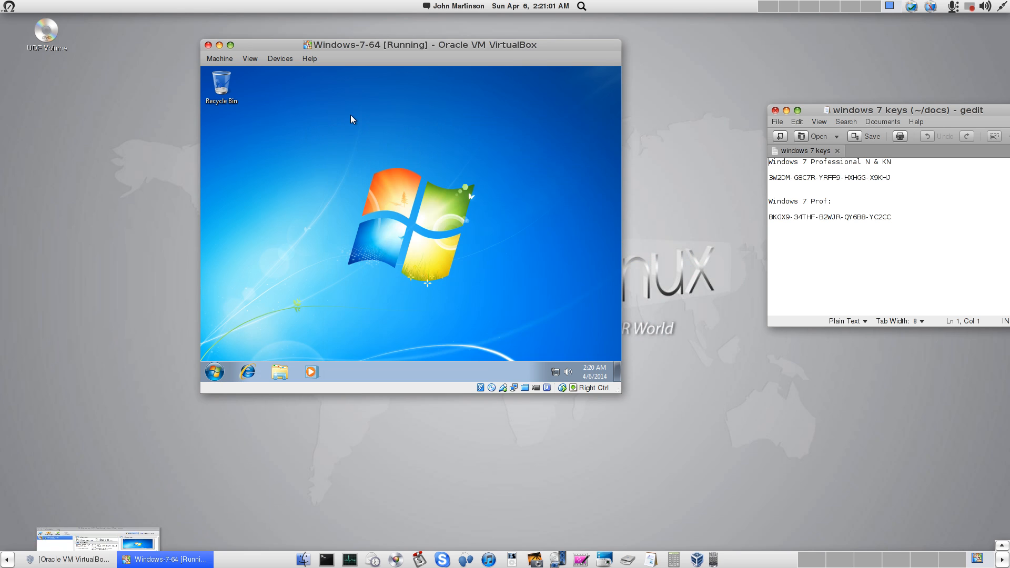
{"action": "left_click_drag", "start_coordinate": [415, 53], "coordinate": [442, 88]}
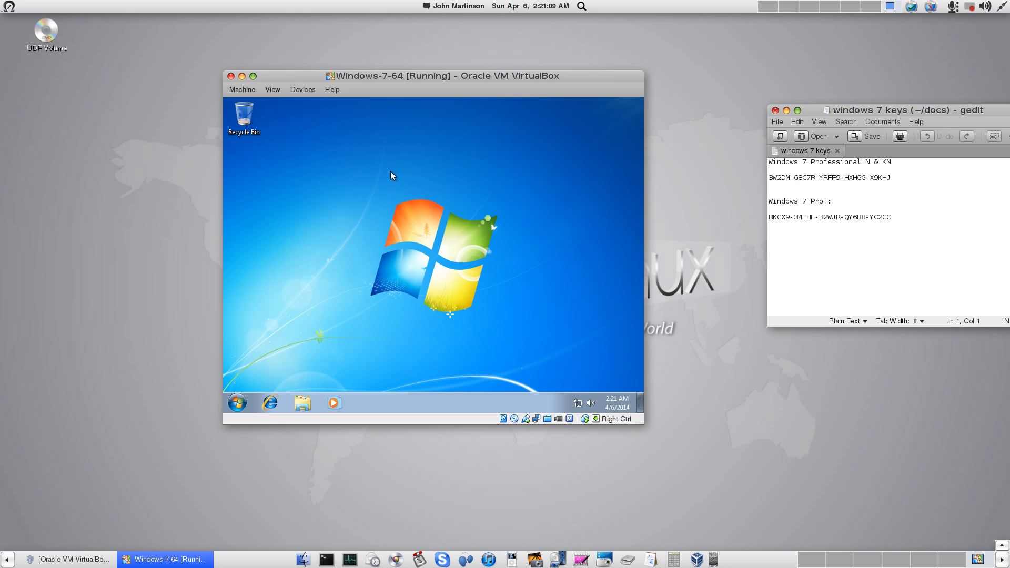
Insert the Guest Additions CD image into the Windows-7-64 machine and check its CD/DVD drive options.
{"action": "left_click", "coordinate": [297, 90]}
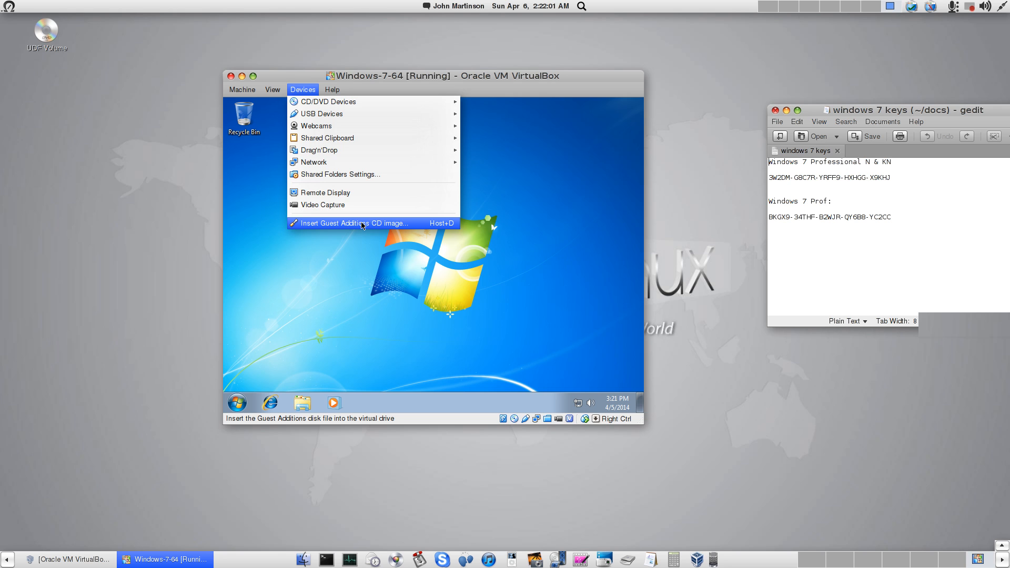
{"action": "left_click", "coordinate": [362, 224]}
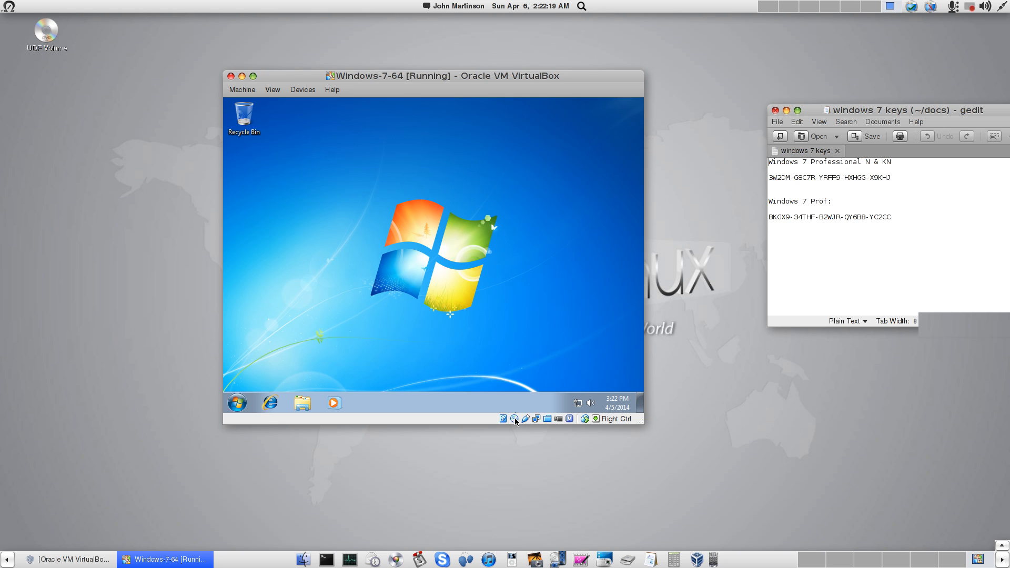
{"action": "mouse_move", "coordinate": [516, 421]}
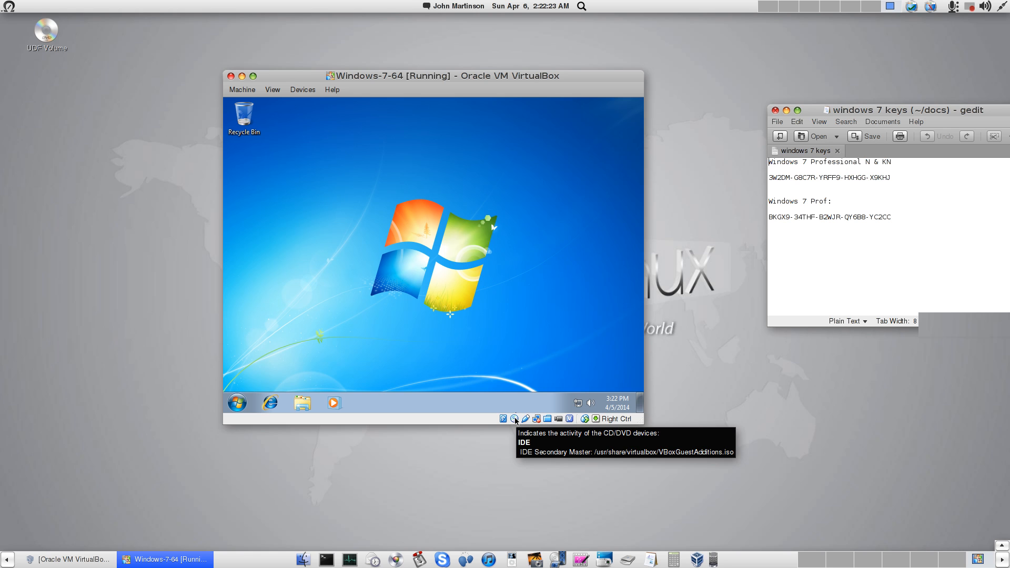
{"action": "left_click", "coordinate": [515, 419]}
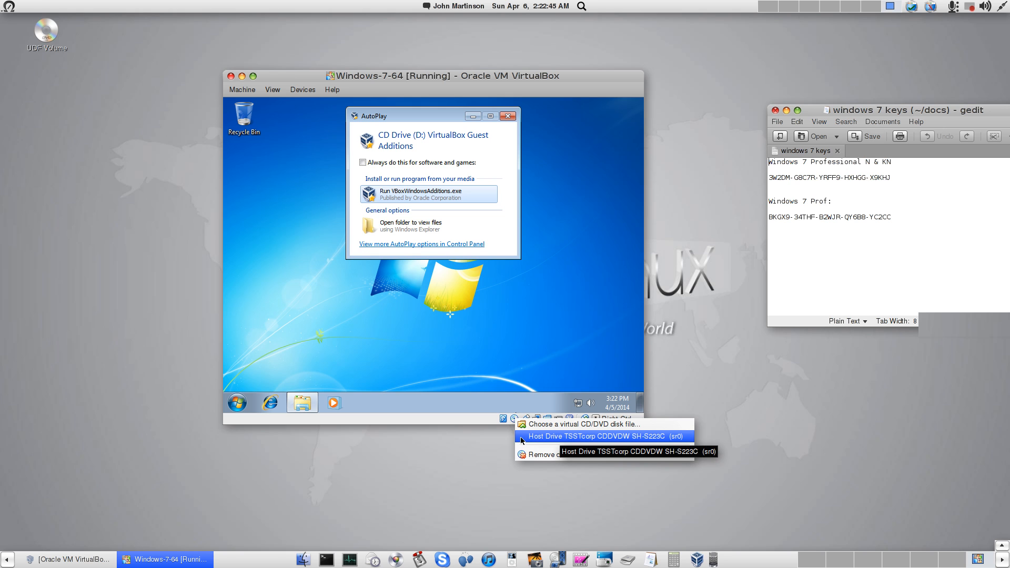
{"action": "left_click", "coordinate": [548, 441]}
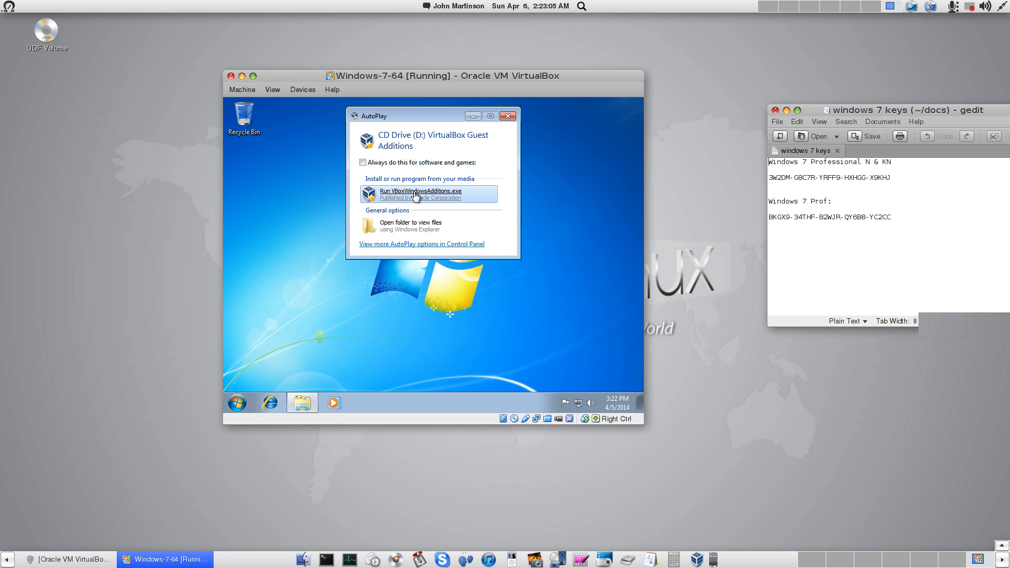
Run VBoxWindowsAdditions.exe, allow it to make changes, and start installing the Guest Additions in the default destination folder.
{"action": "left_click", "coordinate": [415, 195]}
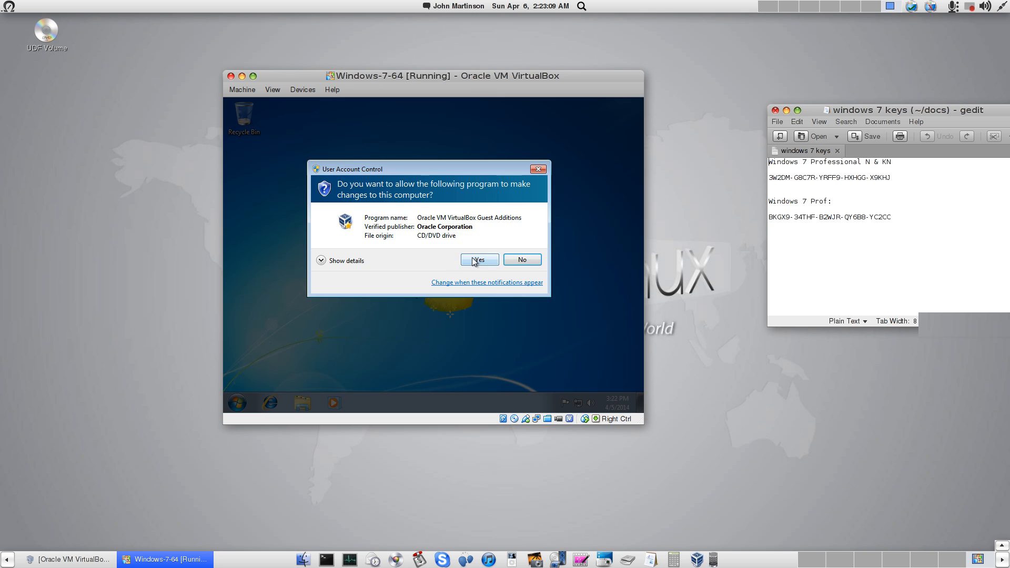
{"action": "left_click", "coordinate": [475, 260]}
{"action": "left_click", "coordinate": [490, 334]}
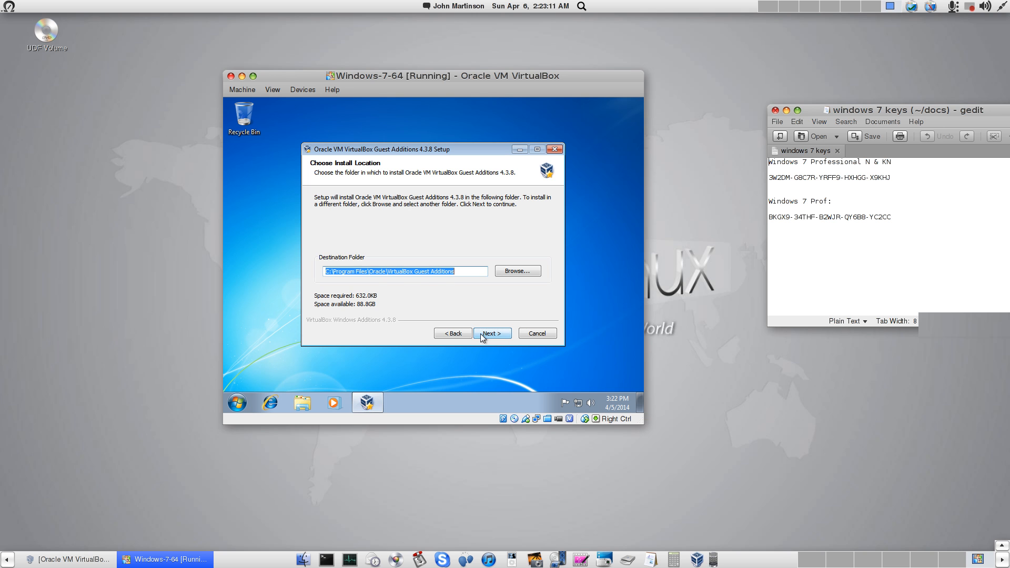
{"action": "left_click", "coordinate": [479, 336]}
{"action": "left_click", "coordinate": [485, 335]}
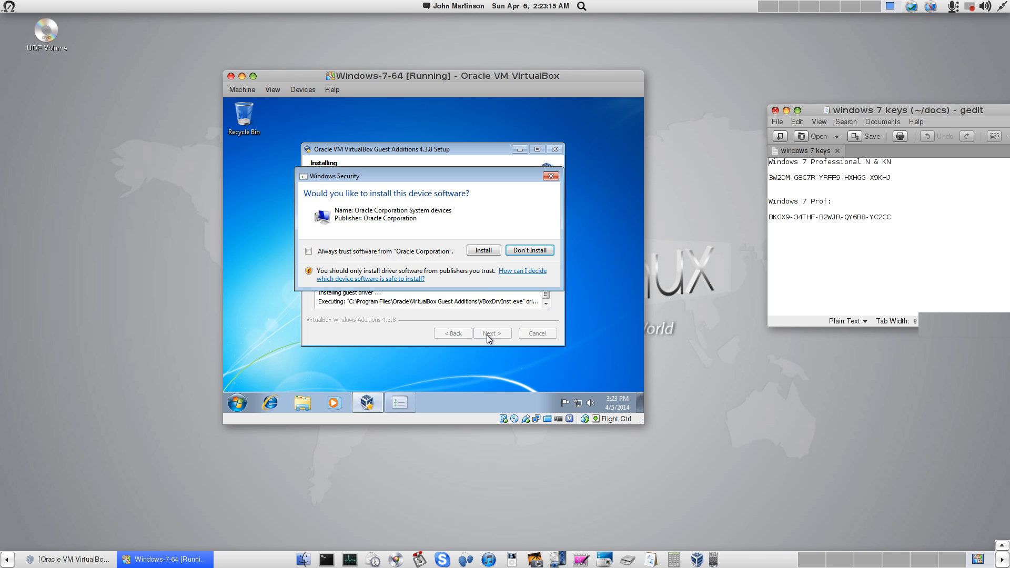
Approve the Oracle Corporation device software installations and finish the Guest Additions setup with an immediate reboot.
{"action": "left_click", "coordinate": [480, 255]}
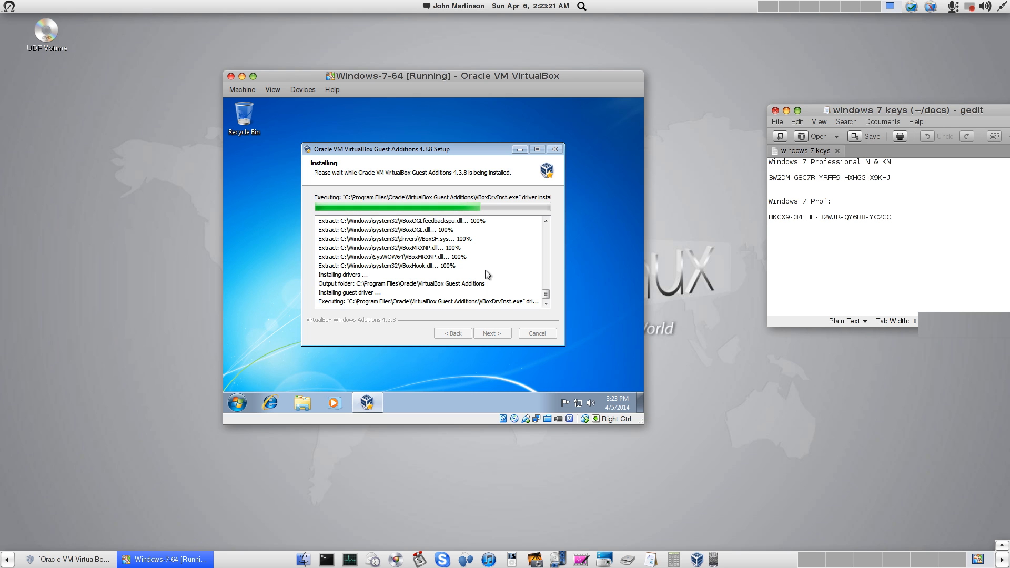
{"action": "left_click", "coordinate": [484, 251]}
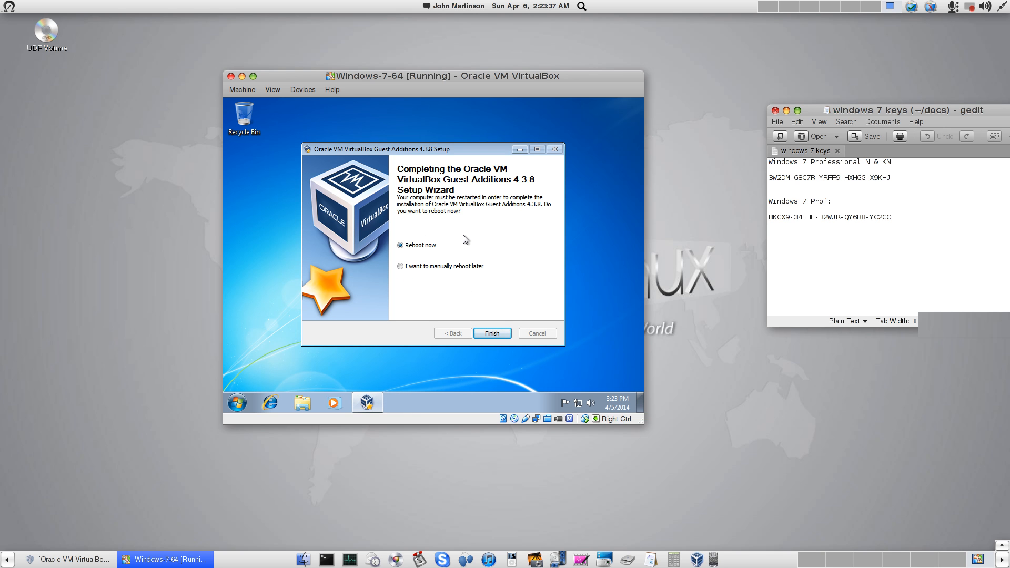
{"action": "left_click", "coordinate": [487, 333]}
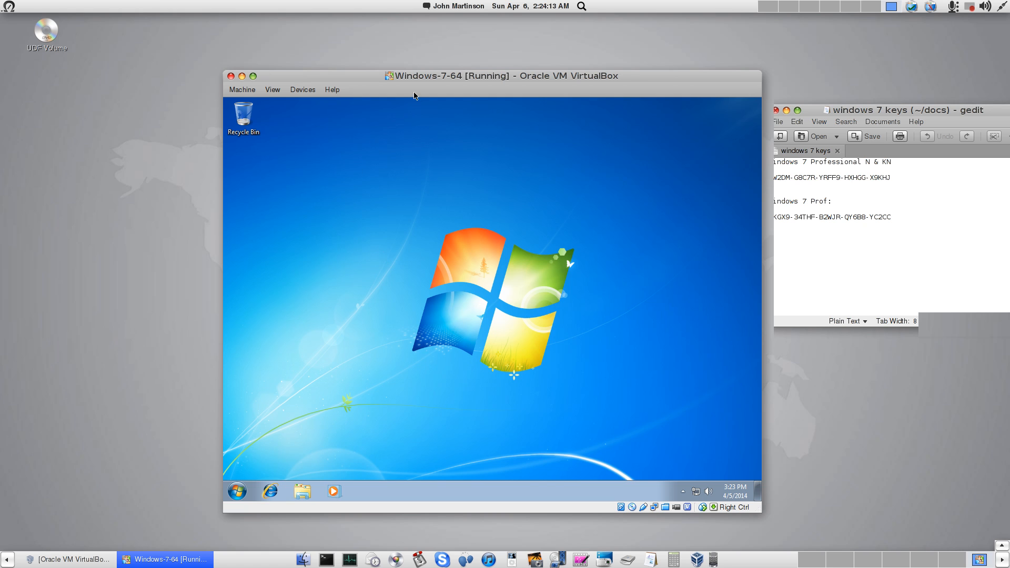
Reposition the Windows-7-64 window, switch it to fullscreen mode, and return it to windowed mode.
{"action": "left_click_drag", "start_coordinate": [426, 77], "coordinate": [345, 38]}
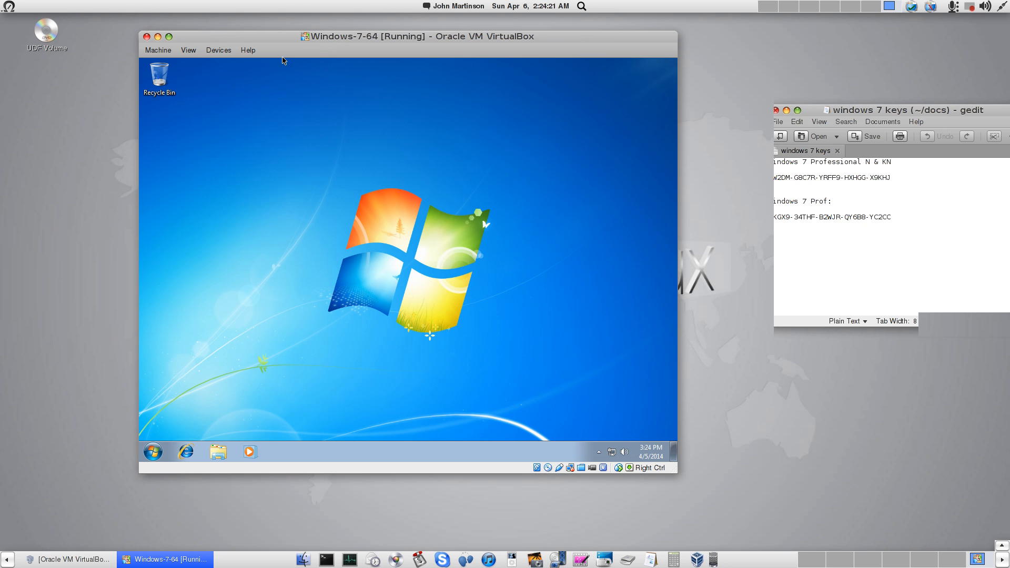
{"action": "left_click", "coordinate": [188, 51]}
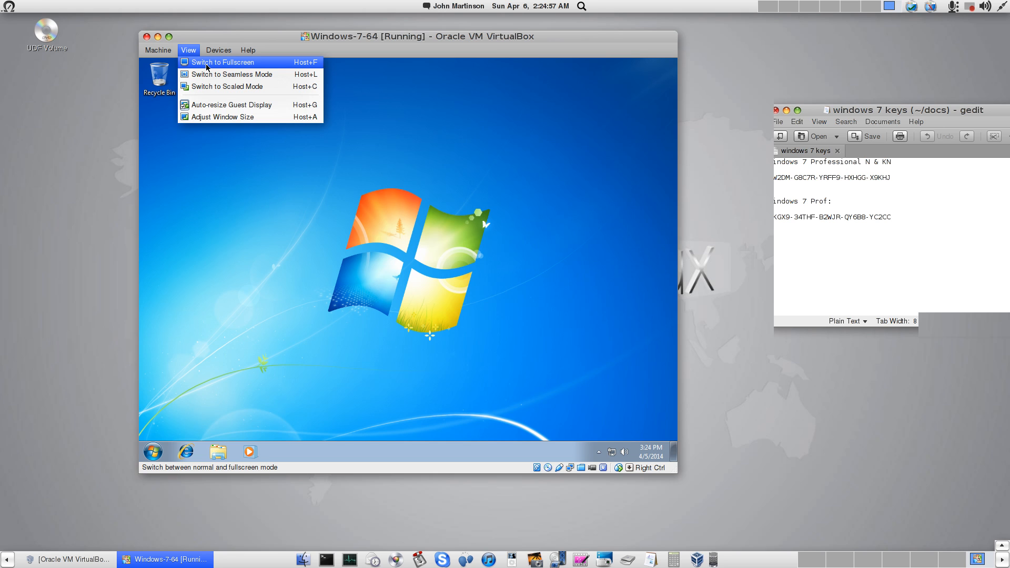
{"action": "left_click", "coordinate": [277, 62]}
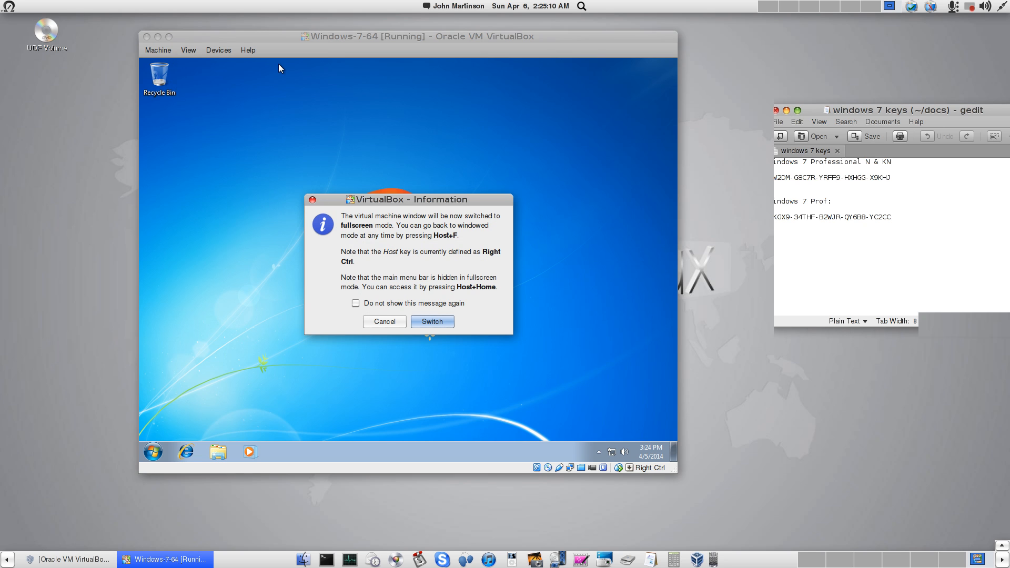
{"action": "left_click", "coordinate": [431, 322]}
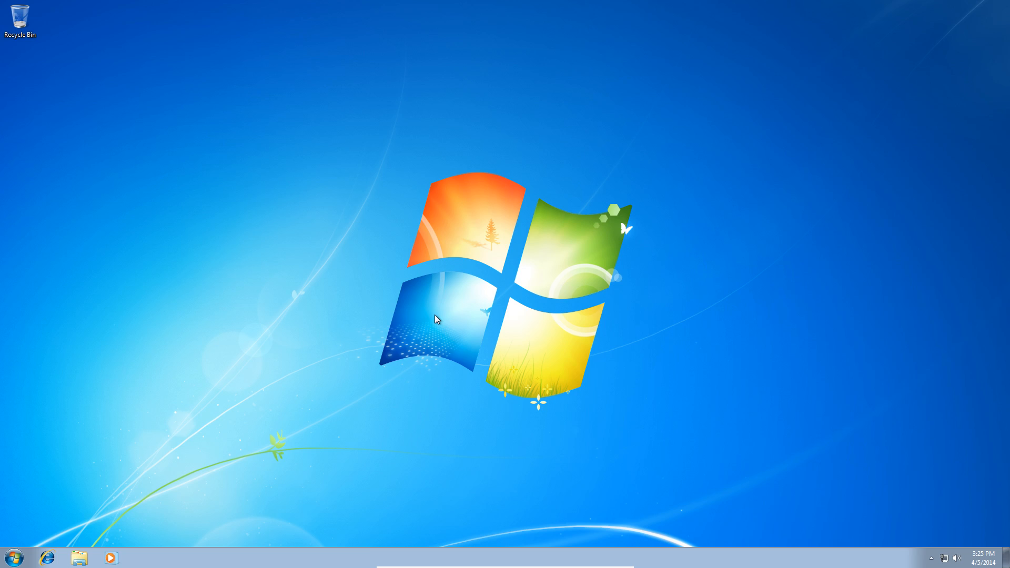
{"action": "key", "text": "ctrl+f"}
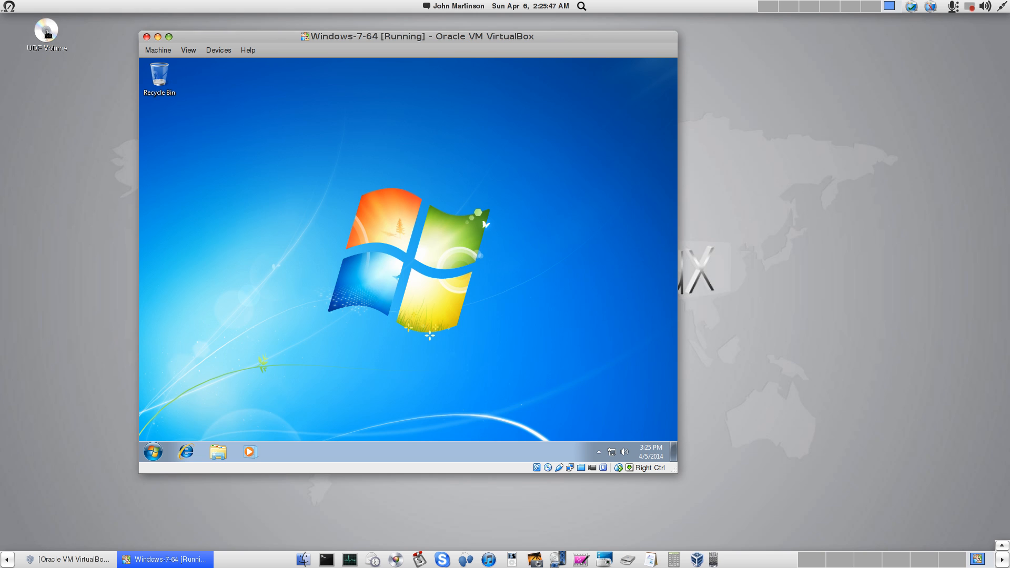
Eject the UDF Volume disc from the Robolinux desktop.
{"action": "right_click", "coordinate": [48, 35]}
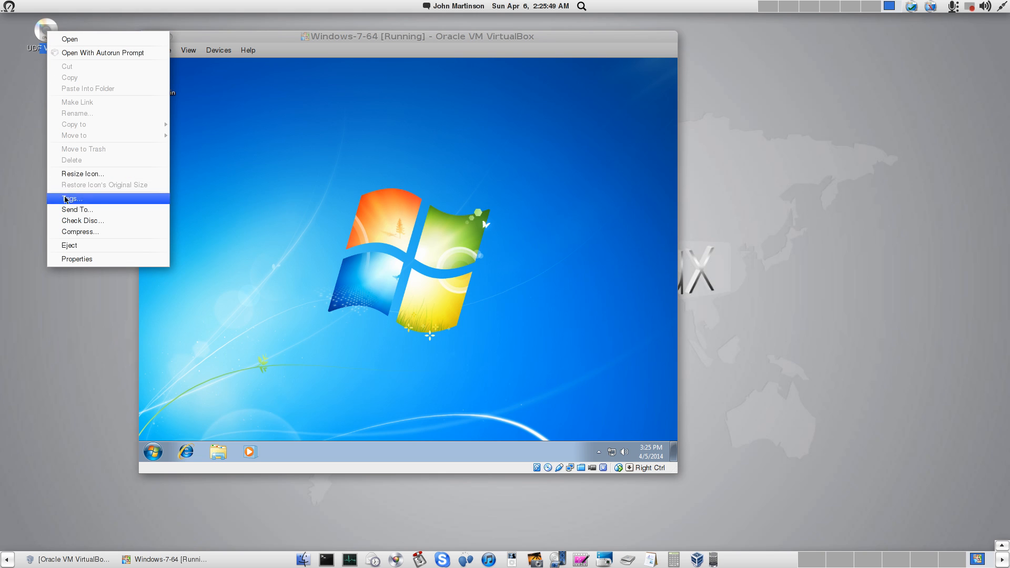
{"action": "left_click", "coordinate": [69, 245]}
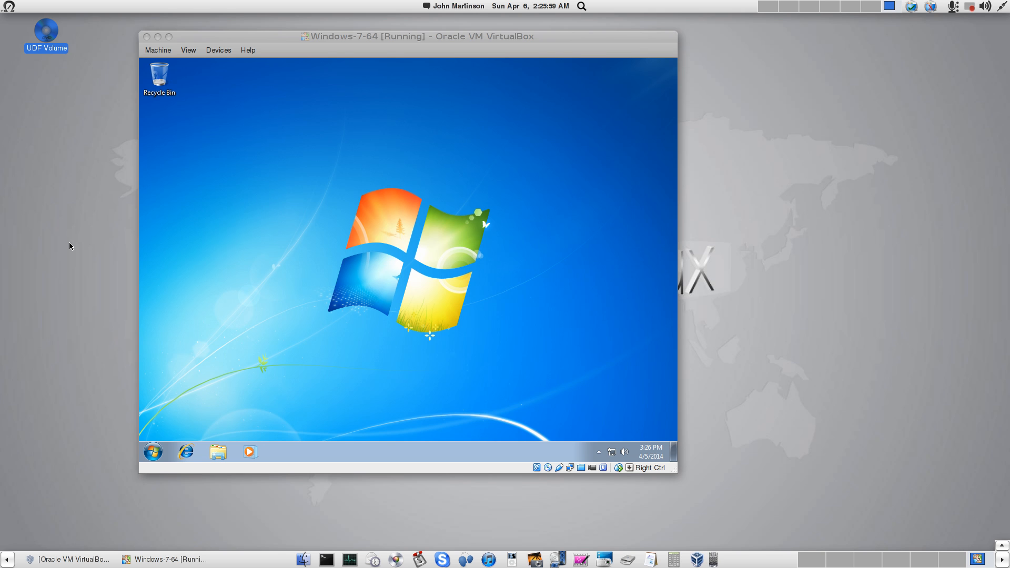
Move the Windows-7-64 window to the desktop's upper-left corner, hide the host taskbar, and enlarge the window to nearly fill the screen.
{"action": "left_click_drag", "start_coordinate": [243, 40], "coordinate": [106, 25]}
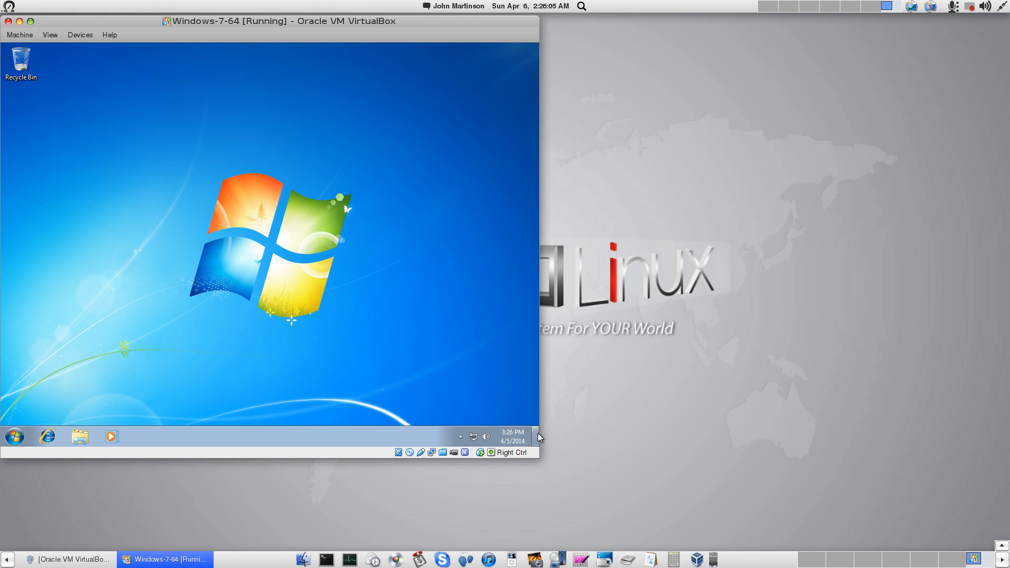
{"action": "left_click_drag", "start_coordinate": [537, 453], "coordinate": [975, 541]}
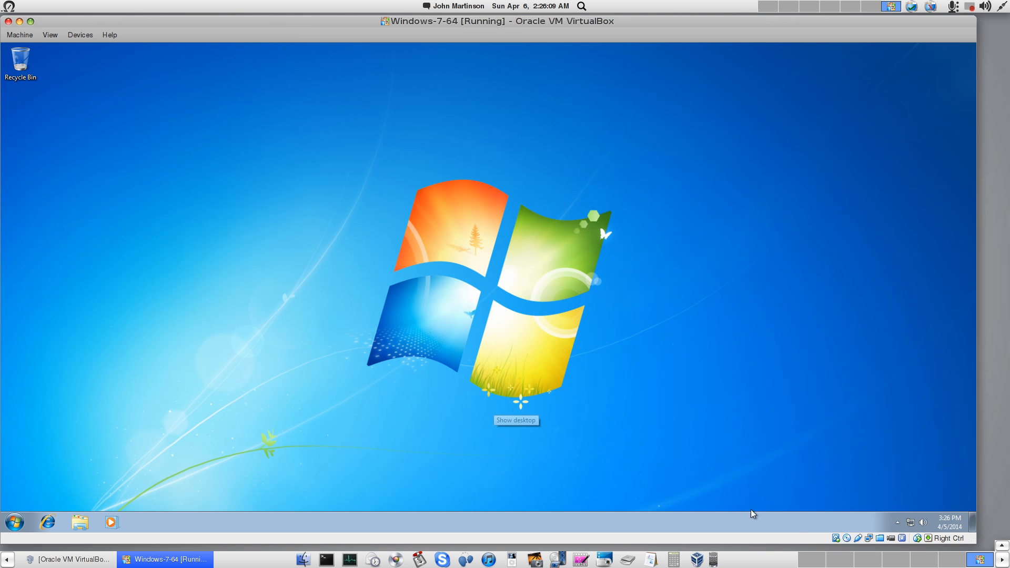
{"action": "left_click", "coordinate": [3, 561]}
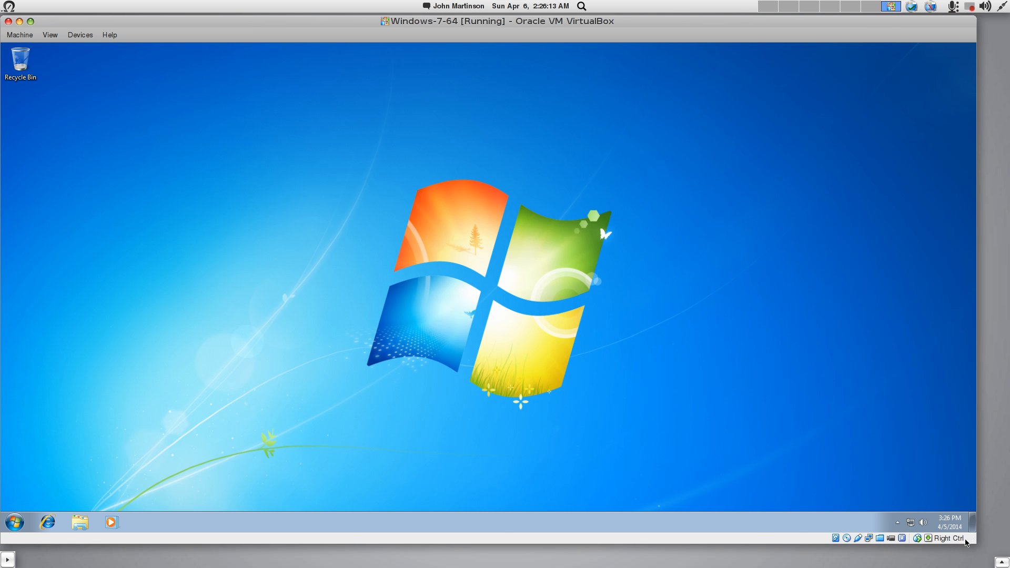
{"action": "left_click_drag", "start_coordinate": [974, 541], "coordinate": [989, 566]}
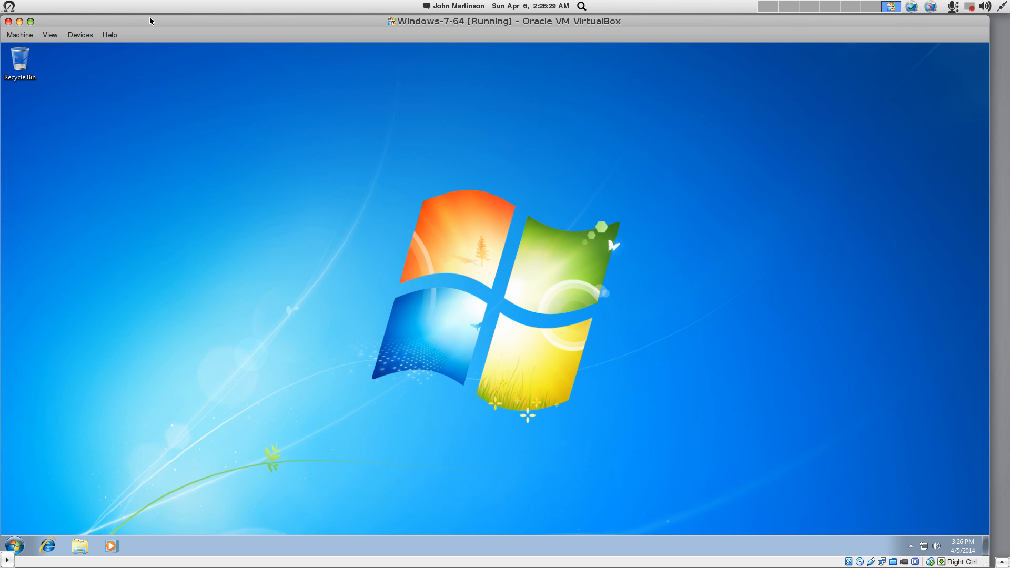
Nudge the Windows-7-64 window up against the host's top bar, then toggle the virtual machine to fullscreen and back to windowed mode.
{"action": "left_click_drag", "start_coordinate": [148, 19], "coordinate": [149, 17]}
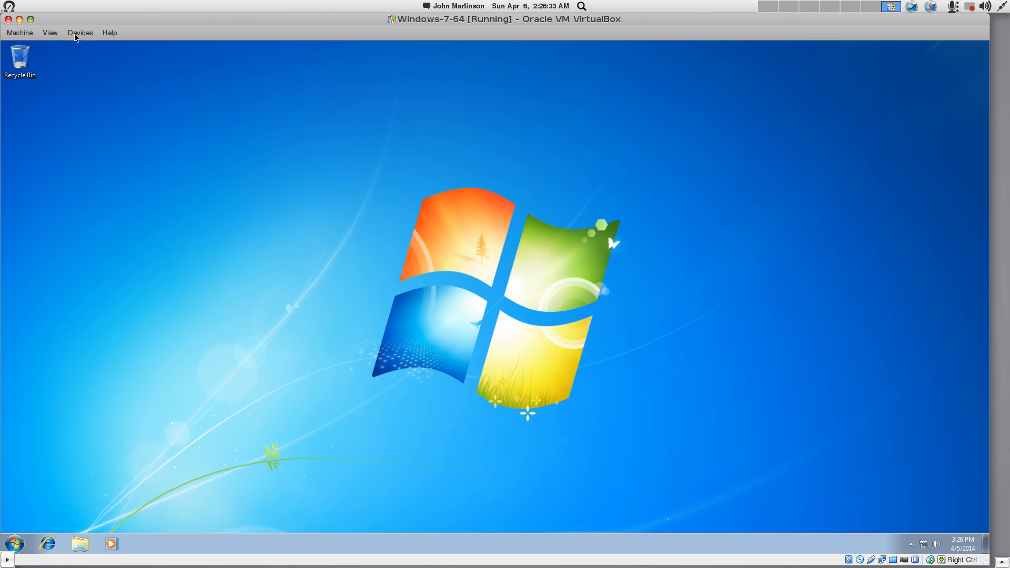
{"action": "left_click", "coordinate": [50, 33]}
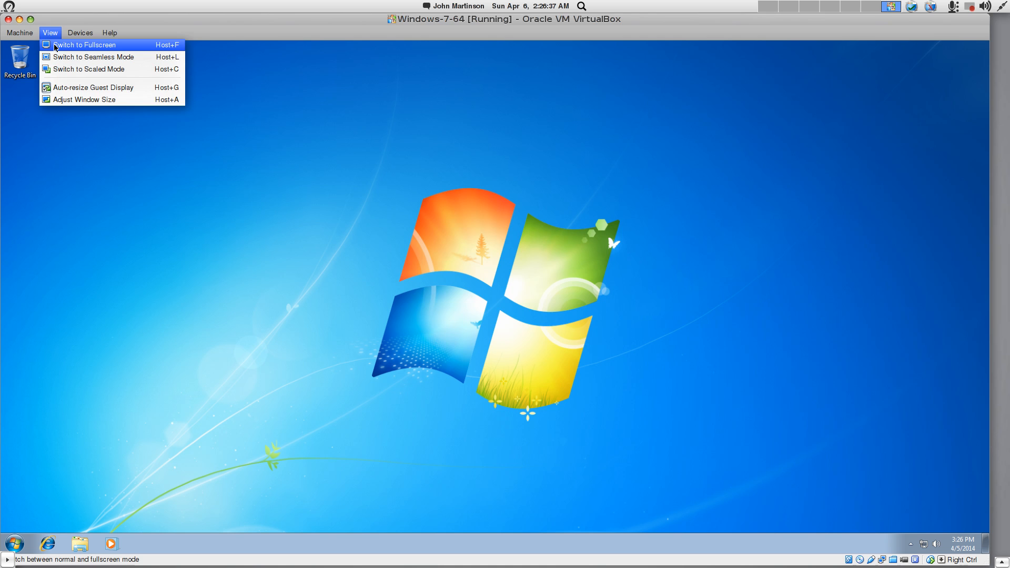
{"action": "left_click", "coordinate": [54, 46]}
{"action": "left_click", "coordinate": [537, 359]}
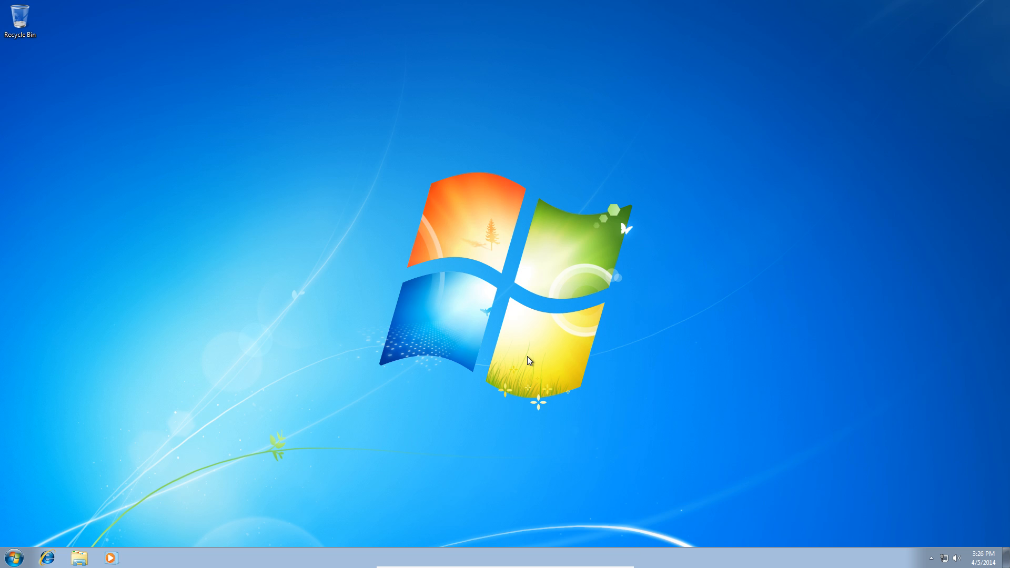
{"action": "key", "text": "ctrl+f"}
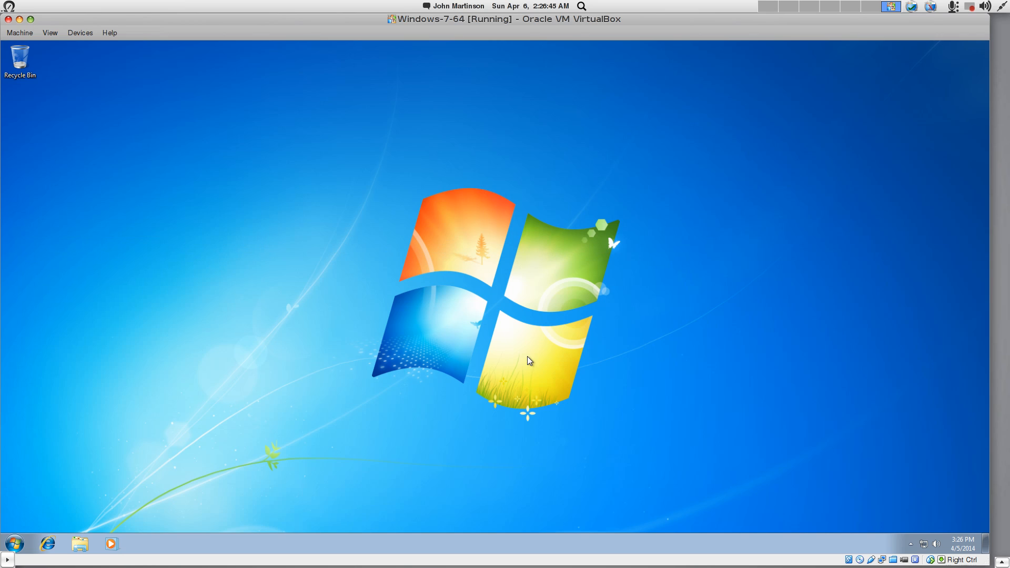
Move the Recycle Bin to the lower-right corner of the Windows 7 guest desktop and deselect it.
{"action": "left_click", "coordinate": [21, 66]}
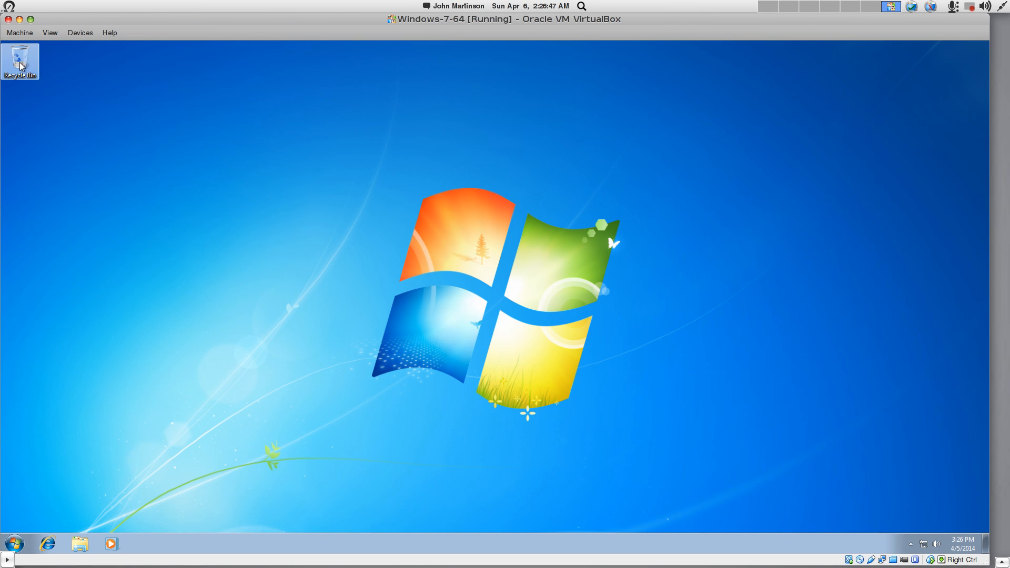
{"action": "left_click_drag", "start_coordinate": [22, 66], "coordinate": [940, 500]}
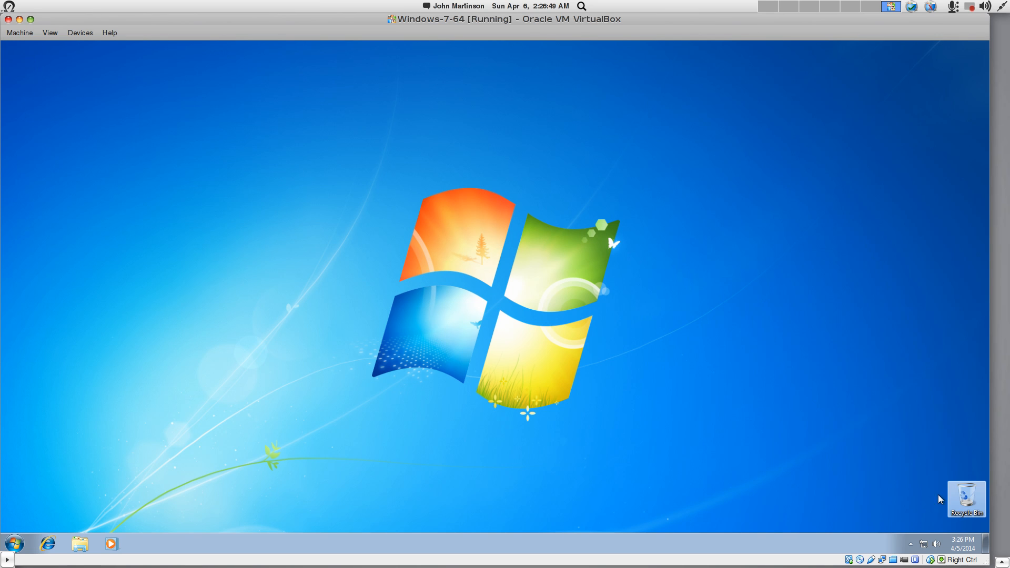
{"action": "left_click", "coordinate": [809, 388]}
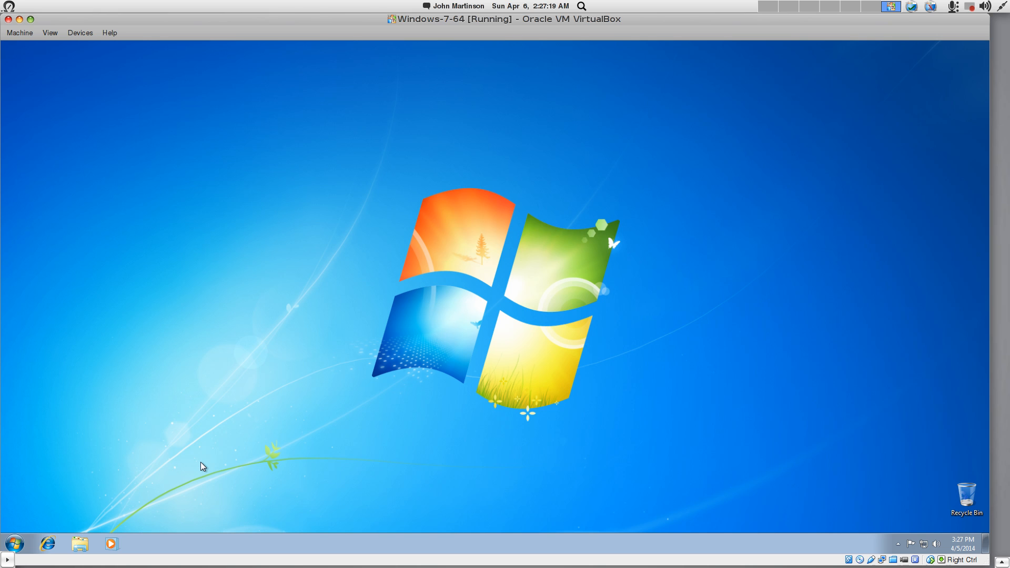
Shut down Windows 7 from within the virtual machine.
{"action": "left_click", "coordinate": [15, 544]}
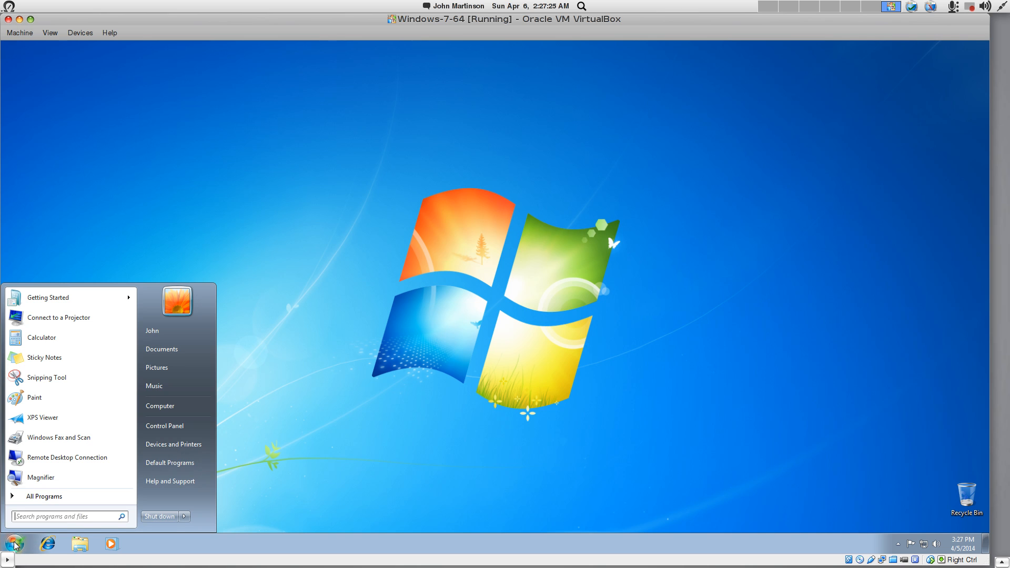
{"action": "left_click", "coordinate": [158, 517]}
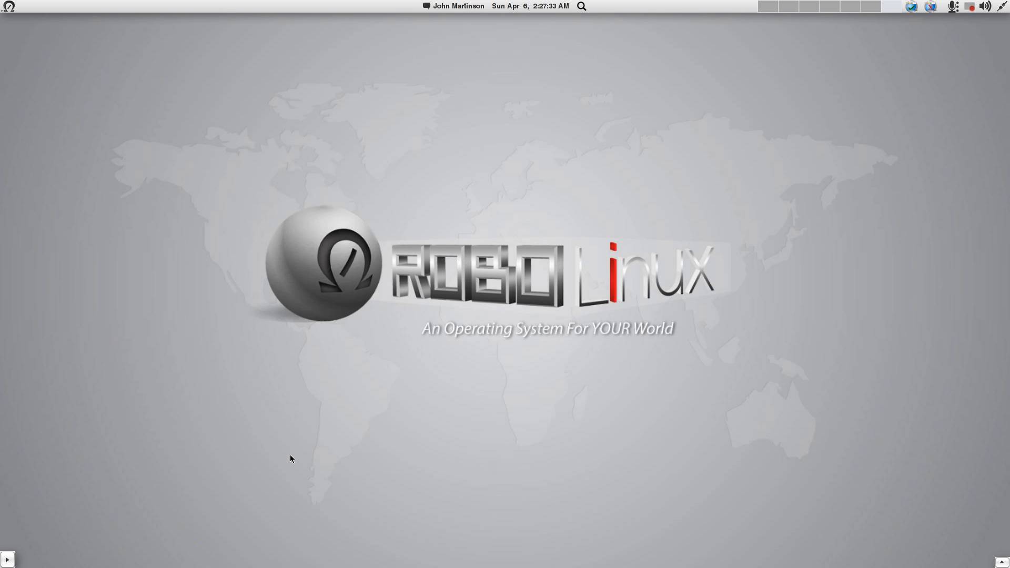
Reveal the host taskbar, create a desktop shortcut for the Windows-7-64 machine from Oracle VM VirtualBox Manager, and close the manager.
{"action": "left_click", "coordinate": [9, 559]}
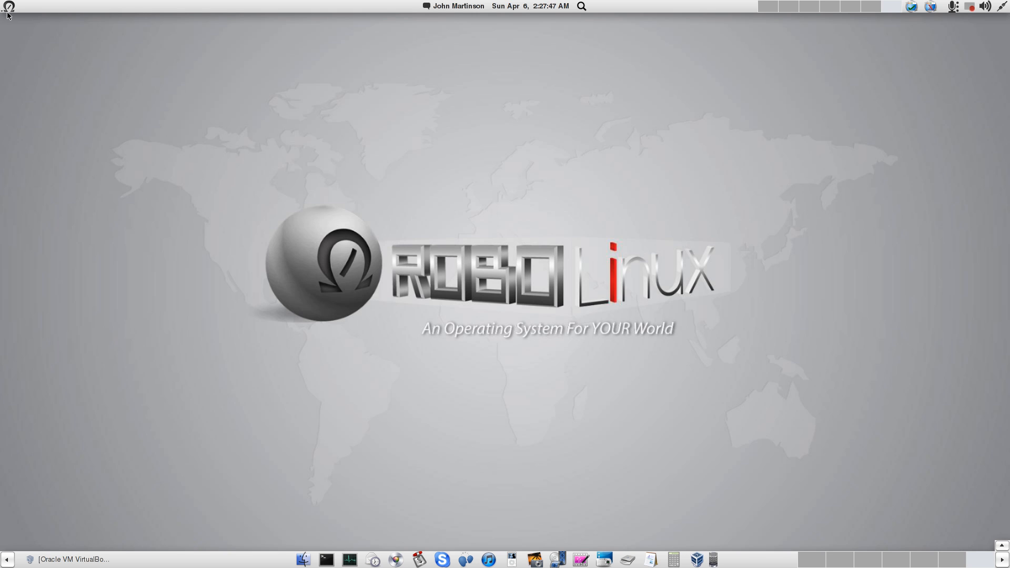
{"action": "left_click", "coordinate": [49, 561]}
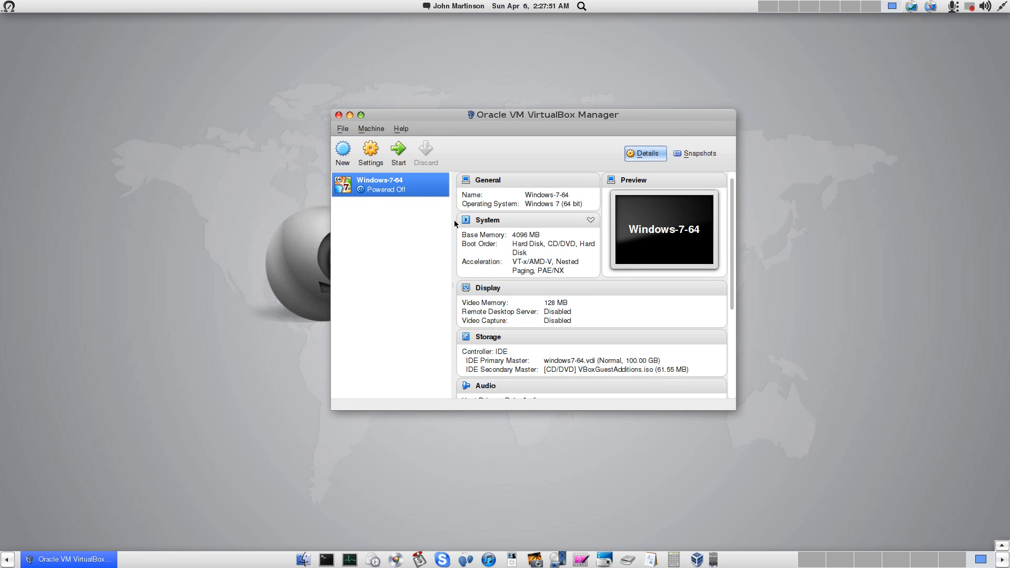
{"action": "right_click", "coordinate": [386, 185]}
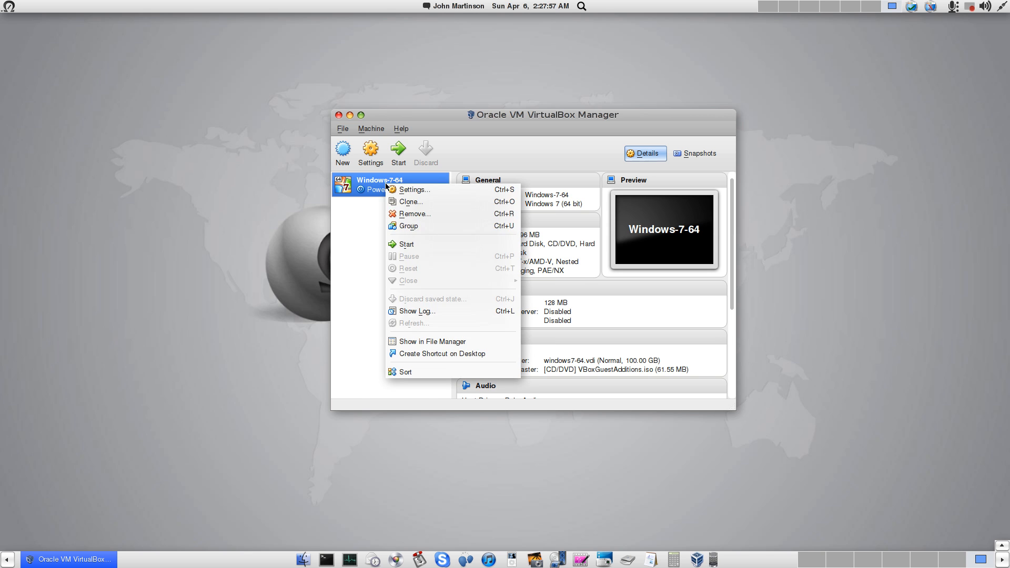
{"action": "left_click", "coordinate": [414, 355]}
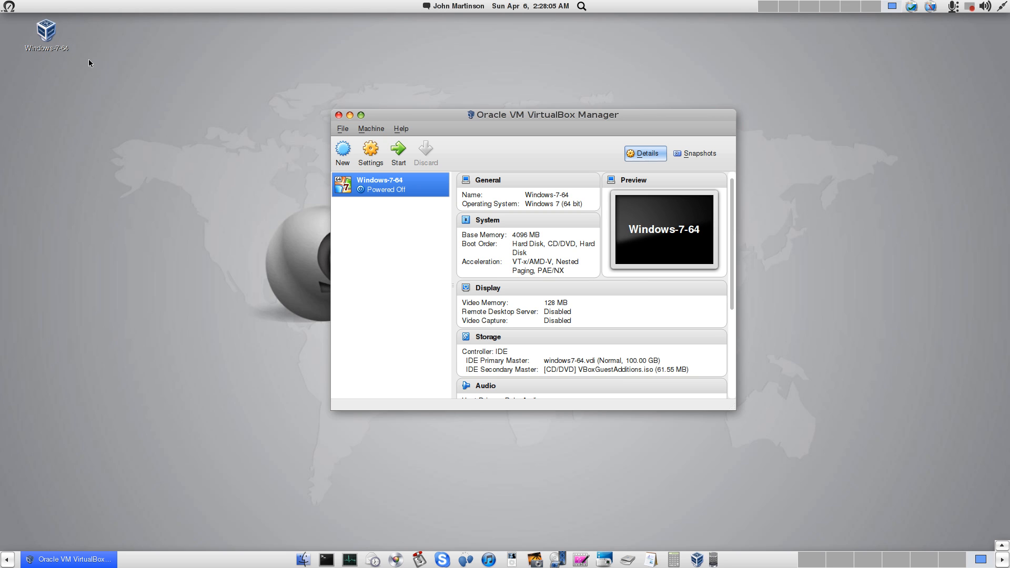
{"action": "left_click", "coordinate": [338, 115]}
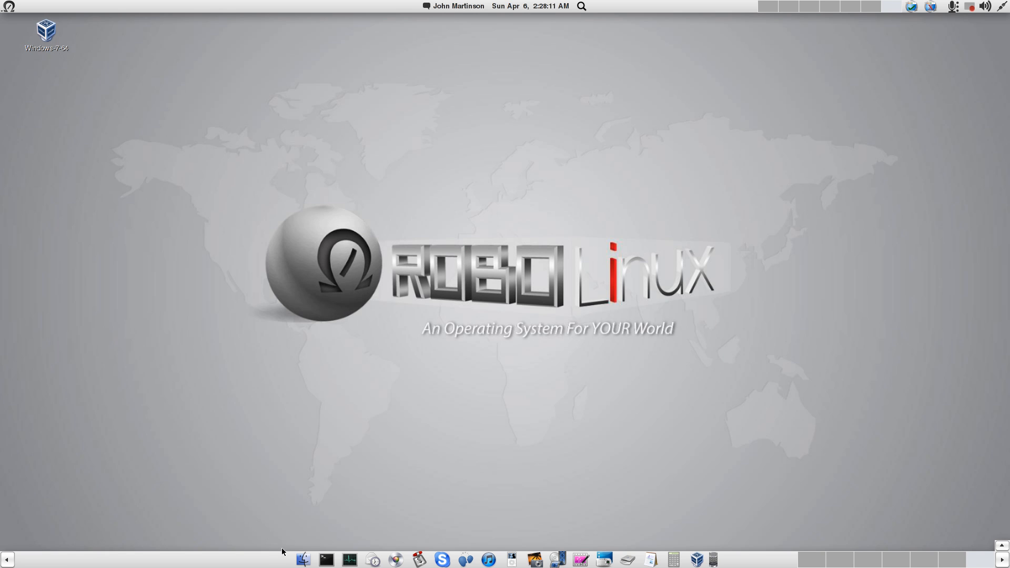
Open the vm-icons folder in the home directory and move the Windows-7-64 desktop shortcut into it.
{"action": "left_click", "coordinate": [306, 562]}
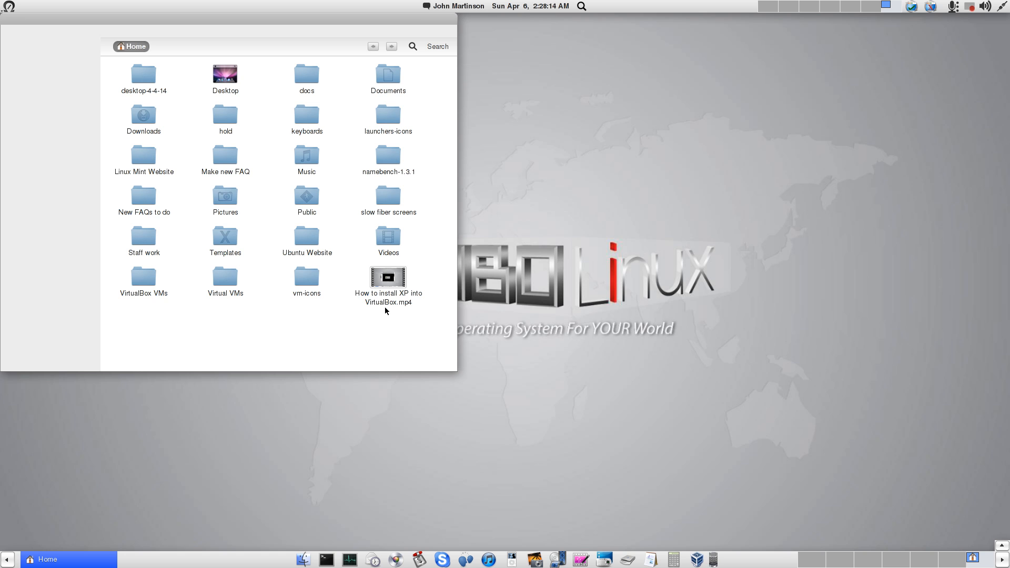
{"action": "double_click", "coordinate": [311, 282]}
{"action": "mouse_move", "coordinate": [286, 23]}
{"action": "left_mouse_down"}
{"action": "mouse_move", "coordinate": [300, 17]}
{"action": "mouse_move", "coordinate": [487, 54]}
{"action": "mouse_move", "coordinate": [557, 87]}
{"action": "left_mouse_up"}
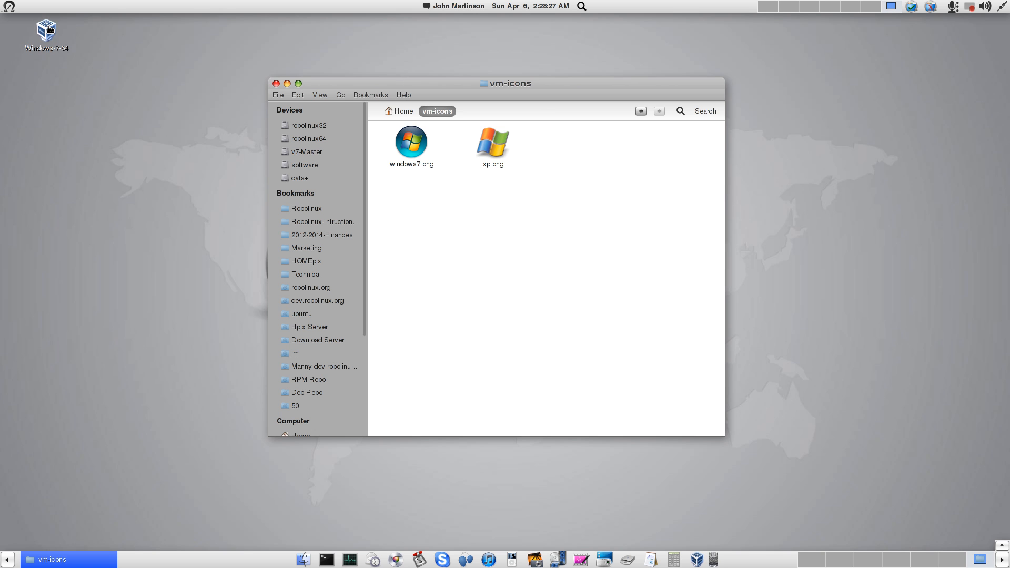
{"action": "left_click_drag", "start_coordinate": [46, 31], "coordinate": [501, 220]}
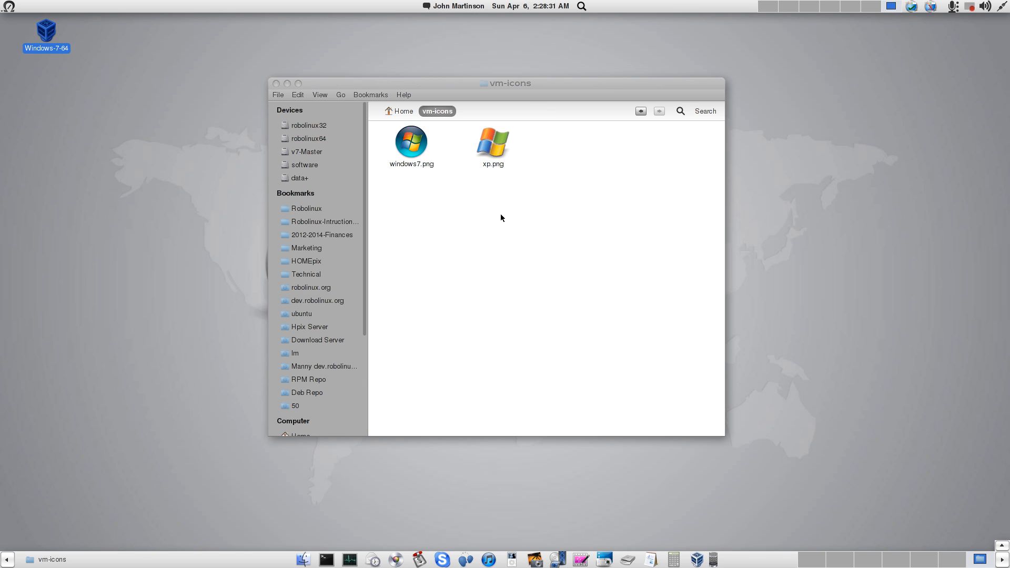
Set the Windows-7-64 shortcut's custom icon to windows7.png from the vm-icons folder and close its properties.
{"action": "right_click", "coordinate": [489, 150]}
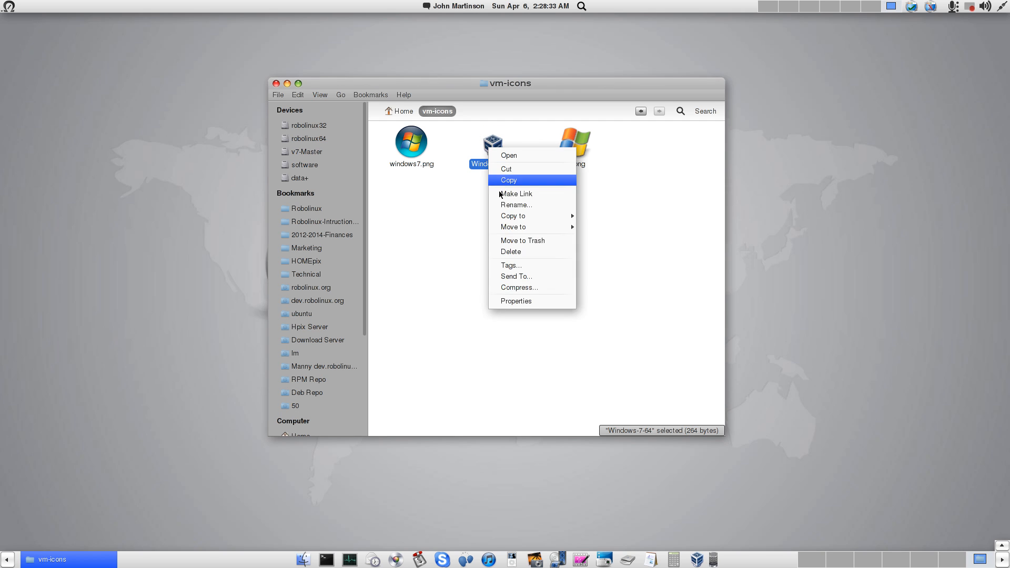
{"action": "left_click", "coordinate": [519, 300]}
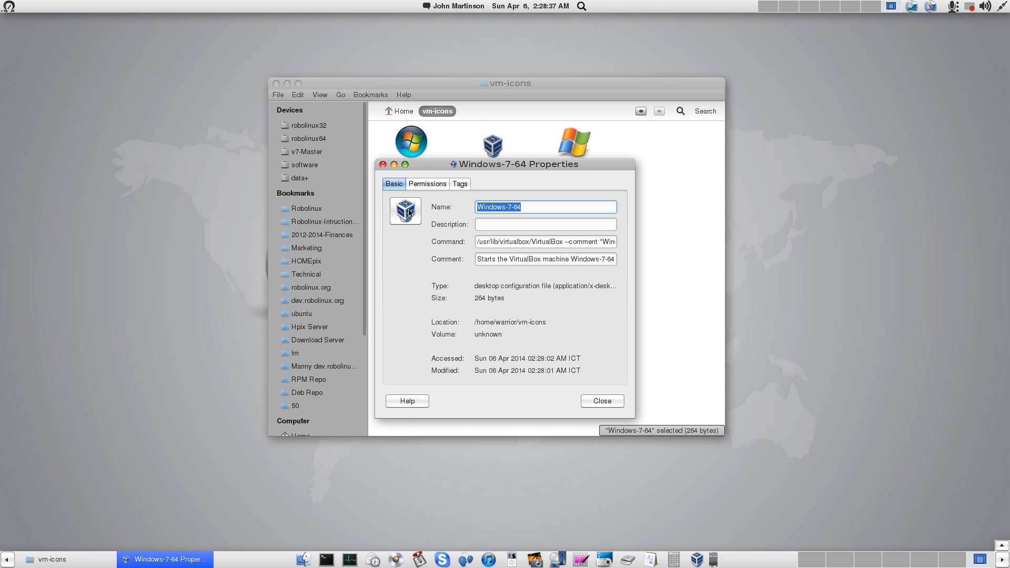
{"action": "left_click", "coordinate": [410, 212]}
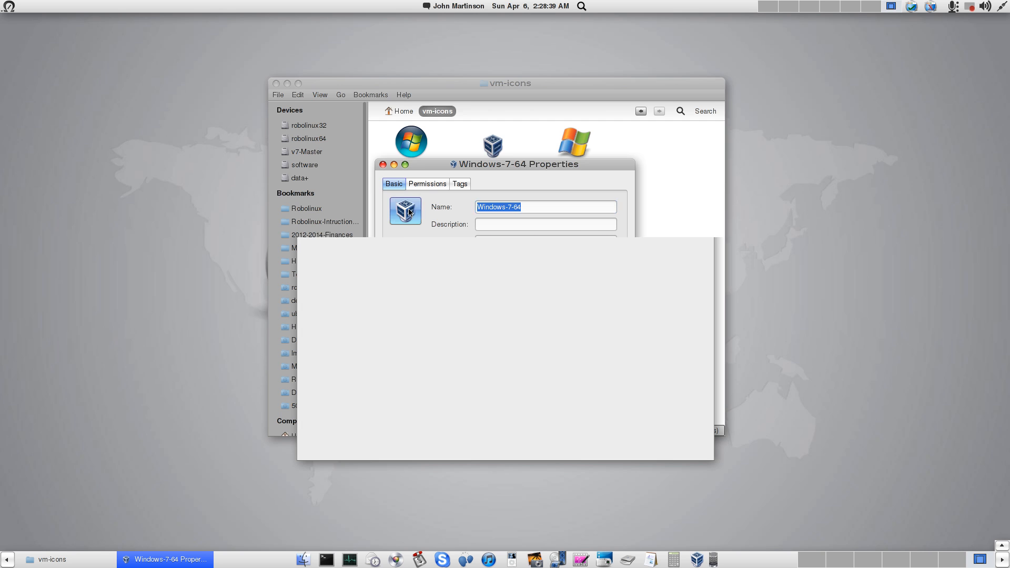
{"action": "left_click", "coordinate": [328, 228]}
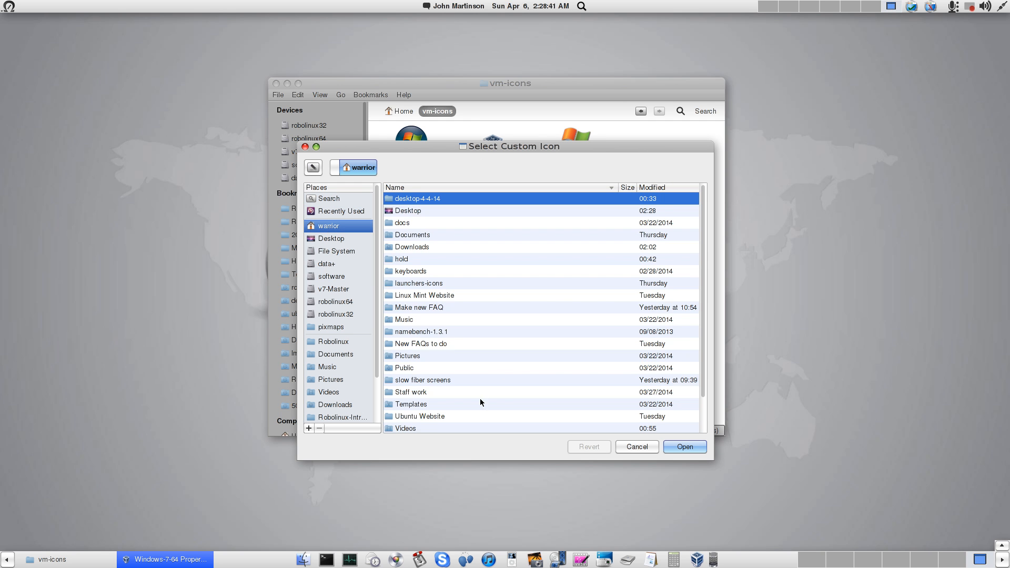
{"action": "scroll", "coordinate": [454, 422], "scroll_direction": "down", "scroll_amount": 2}
{"action": "left_click", "coordinate": [419, 427]}
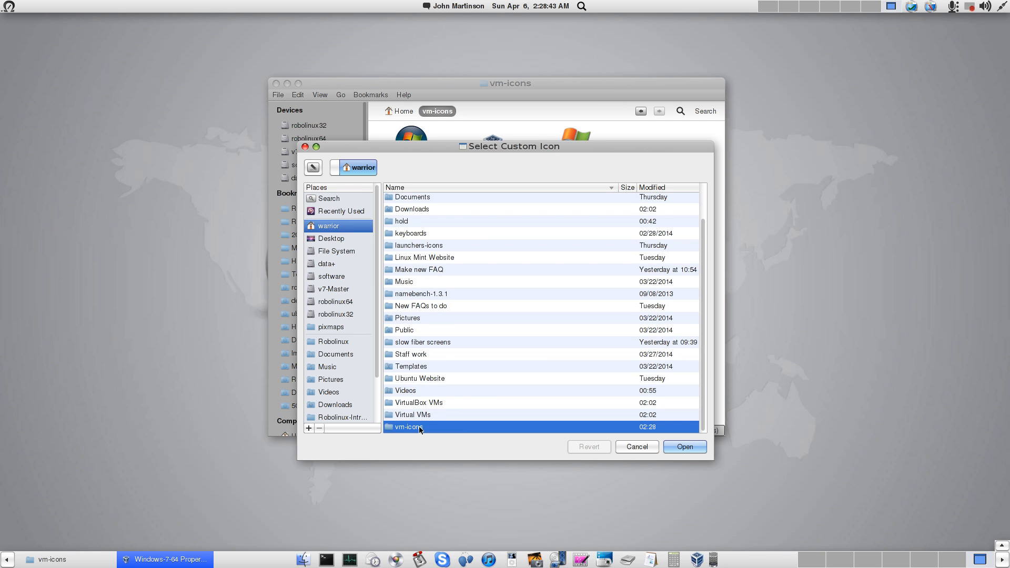
{"action": "double_click", "coordinate": [419, 428]}
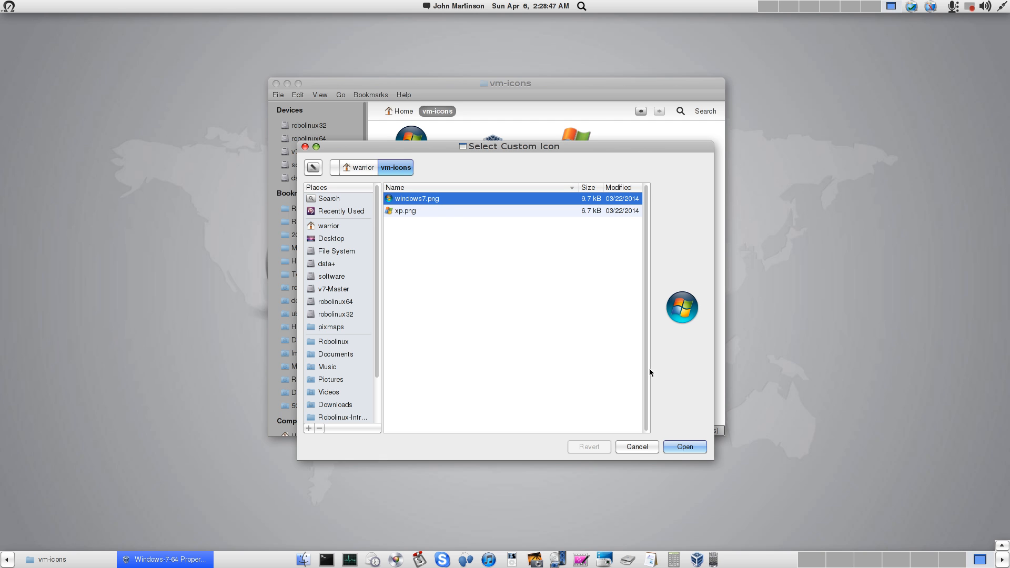
{"action": "left_click", "coordinate": [685, 448]}
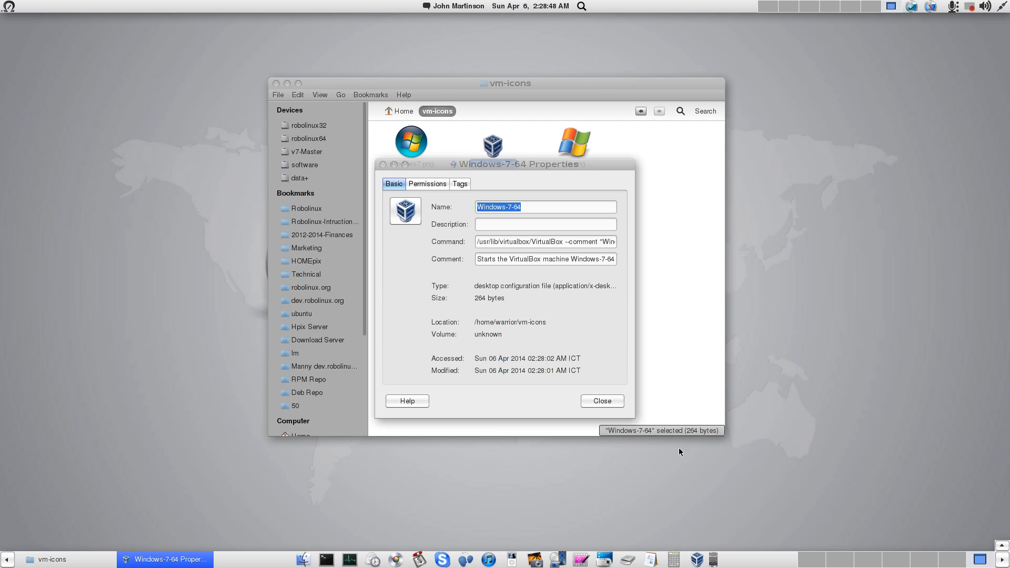
{"action": "left_click", "coordinate": [610, 401]}
{"action": "left_click", "coordinate": [493, 197]}
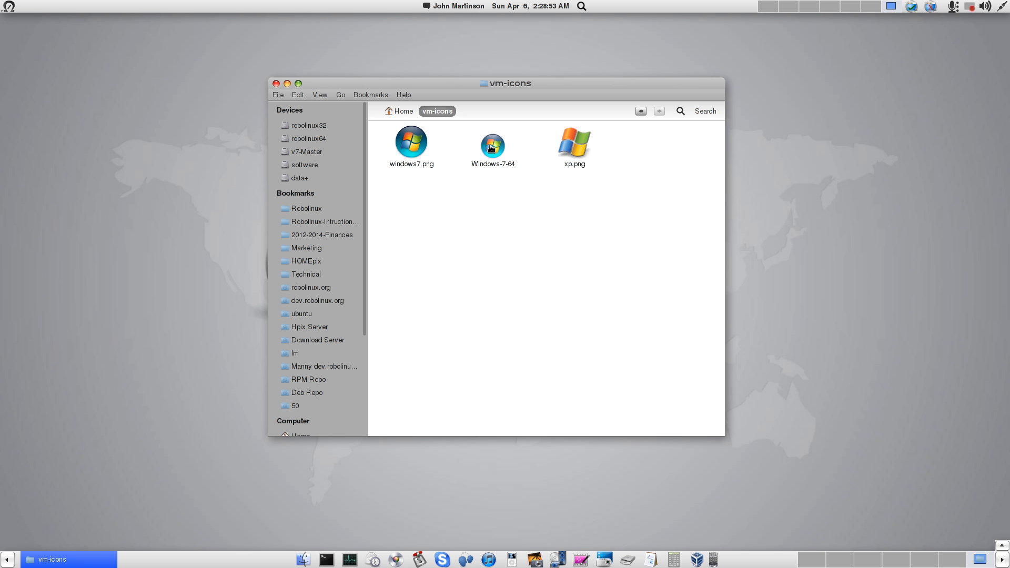
Add the Windows-7-64 shortcut as a launcher on the desktop's bottom panel.
{"action": "left_click_drag", "start_coordinate": [491, 148], "coordinate": [764, 563]}
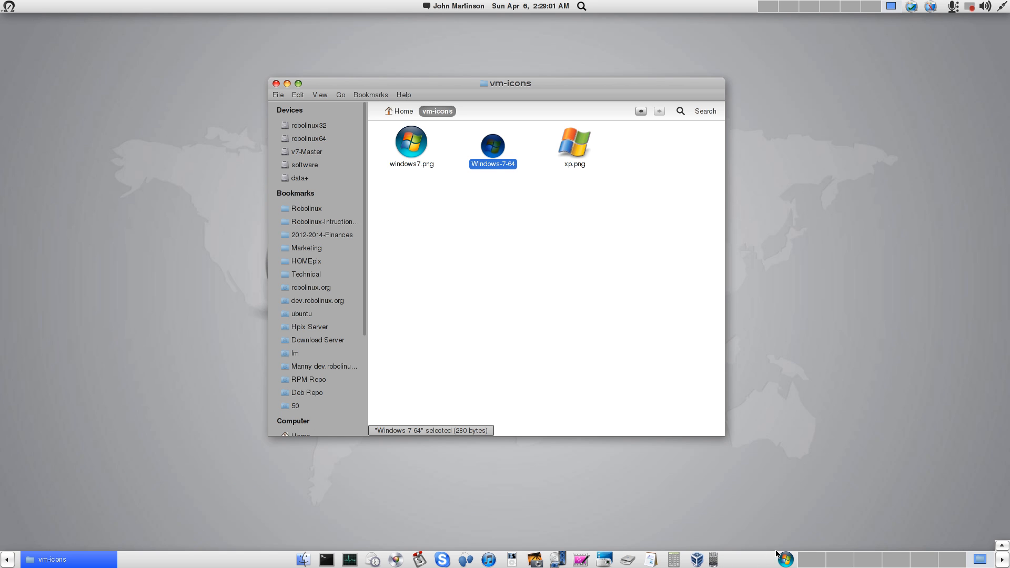
Add a Windows-7-64 launcher beside the main menu on the desktop's top panel, then remove it.
{"action": "left_click_drag", "start_coordinate": [493, 146], "coordinate": [29, 9]}
{"action": "right_click", "coordinate": [29, 7]}
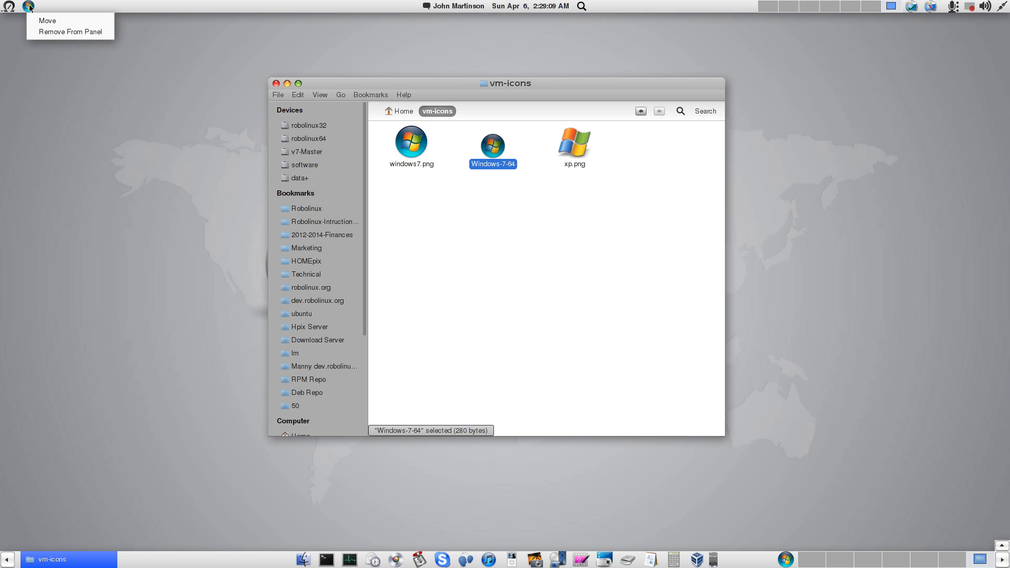
{"action": "left_click", "coordinate": [43, 31]}
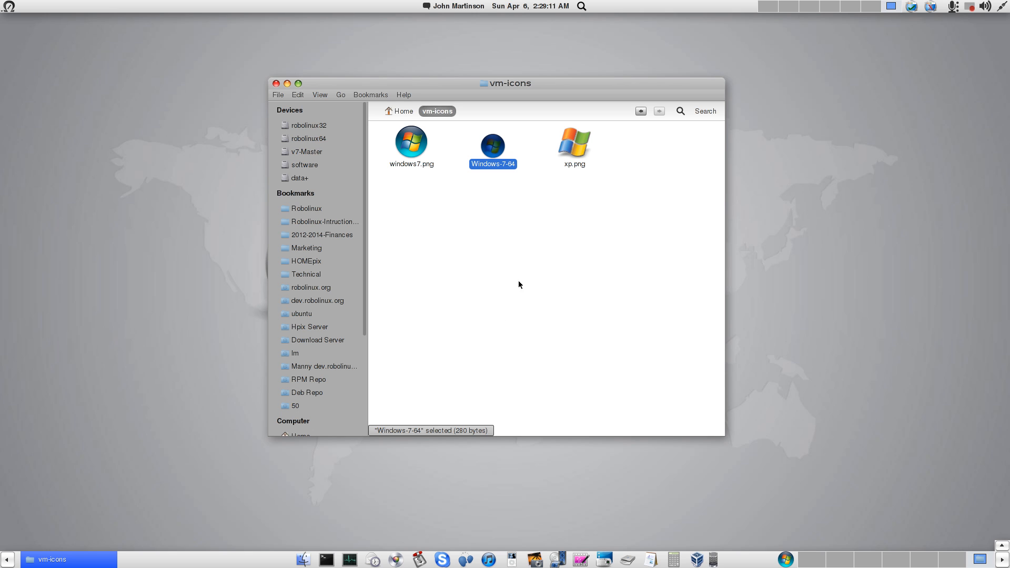
Move the bottom panel's Windows-7-64 launcher between the calculator and VirtualBox launchers, and close the vm-icons folder.
{"action": "right_click", "coordinate": [787, 562]}
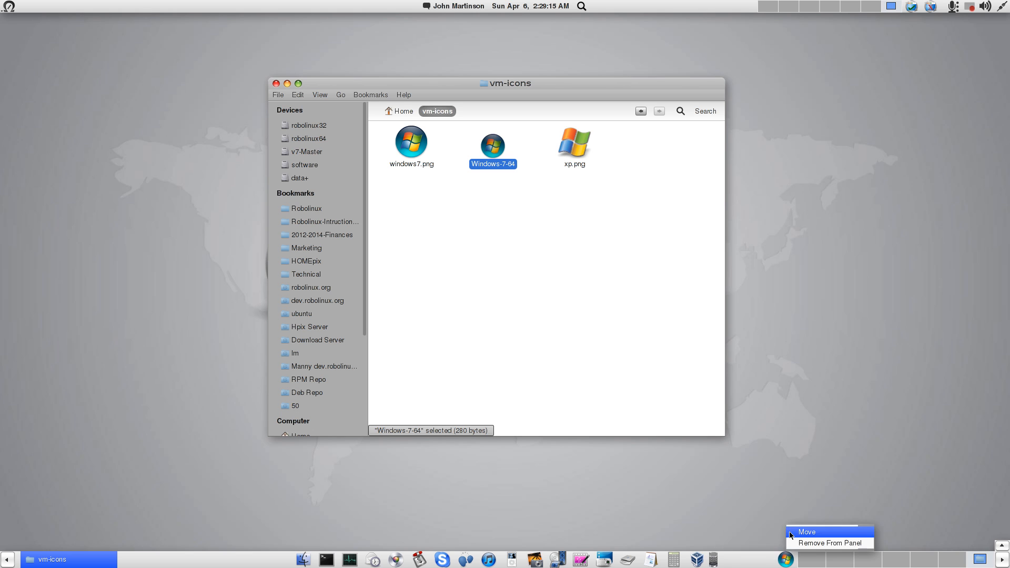
{"action": "left_click", "coordinate": [791, 533]}
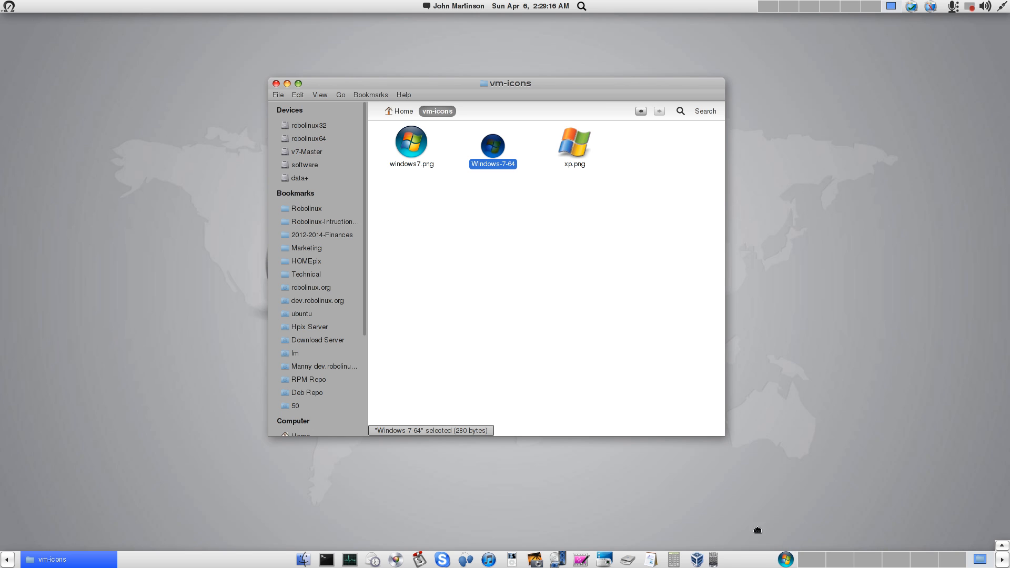
{"action": "left_click", "coordinate": [682, 528]}
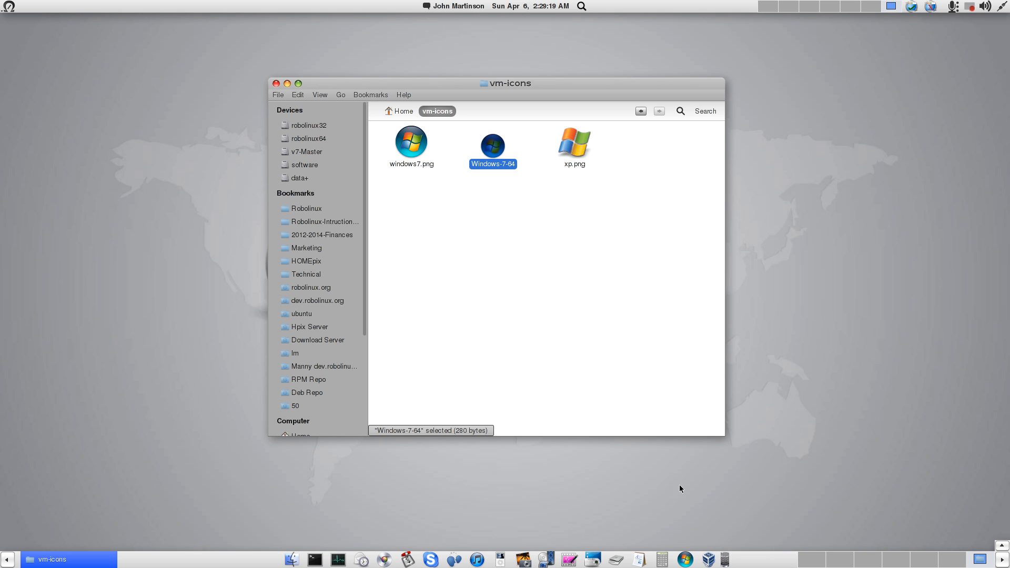
{"action": "left_click", "coordinate": [276, 83]}
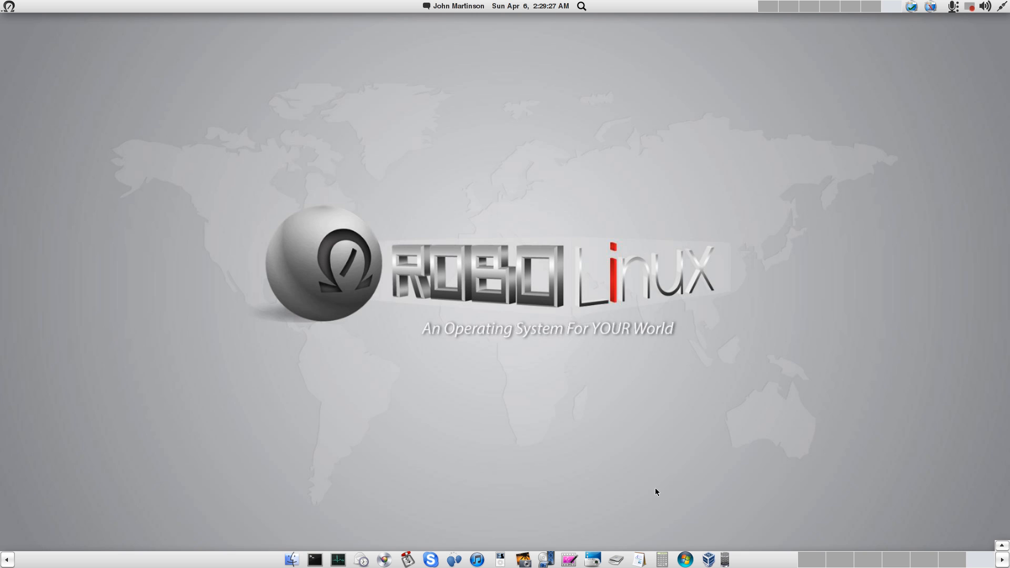
Start the Windows-7-64 virtual machine from its panel launcher and open Computer in the guest to show its drives.
{"action": "left_click", "coordinate": [686, 559]}
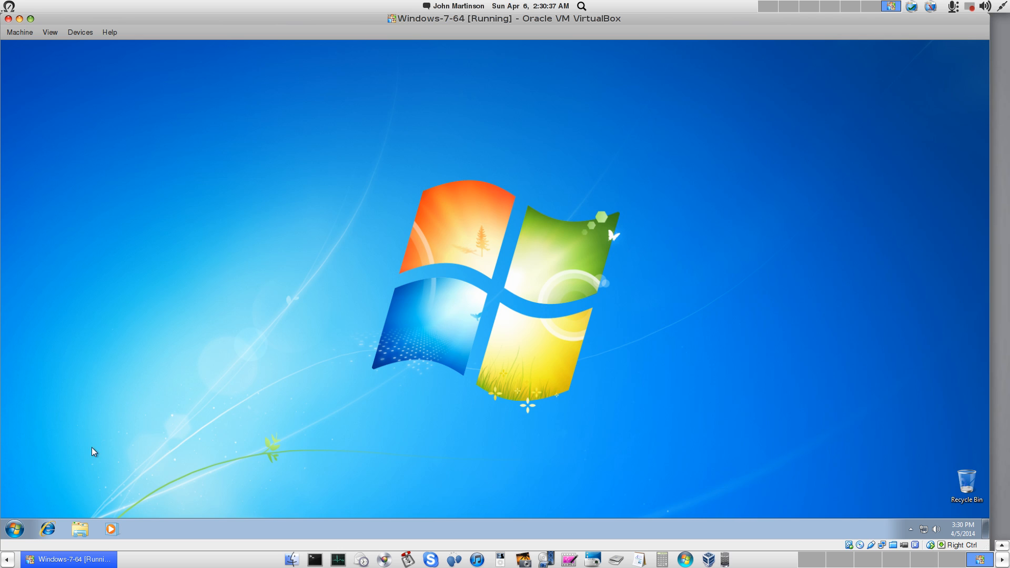
{"action": "left_click", "coordinate": [15, 531]}
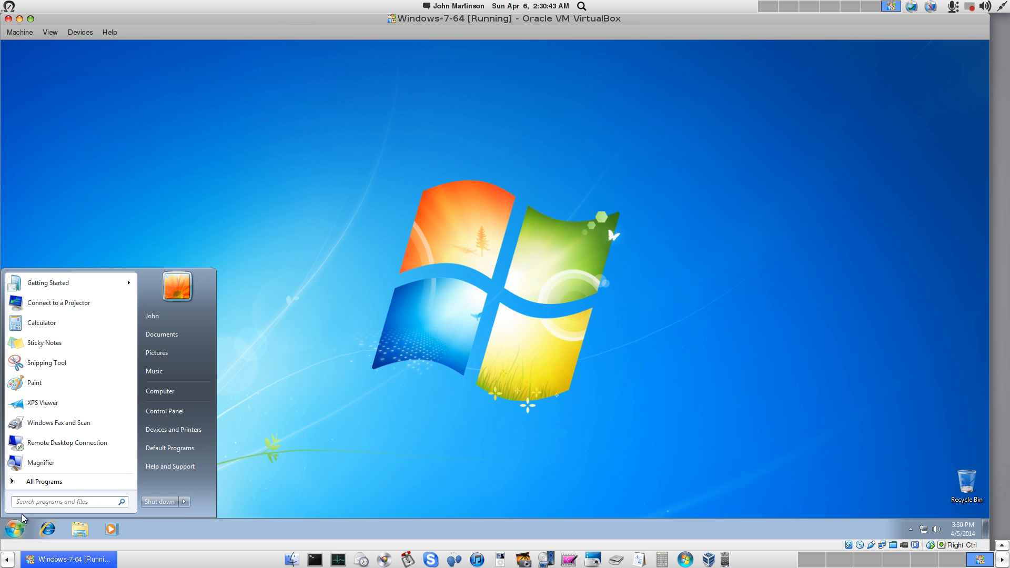
{"action": "left_click", "coordinate": [166, 394]}
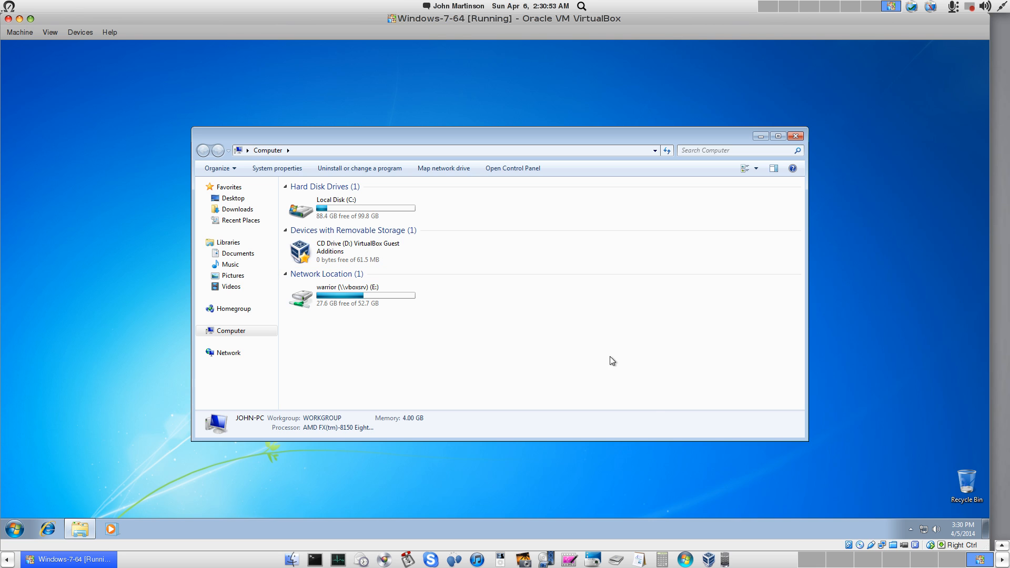
Connect the host drive TSSTcorp CDDVDW SH-S223C (sr0) to the virtual machine and close the guest's Computer window.
{"action": "left_click", "coordinate": [861, 546]}
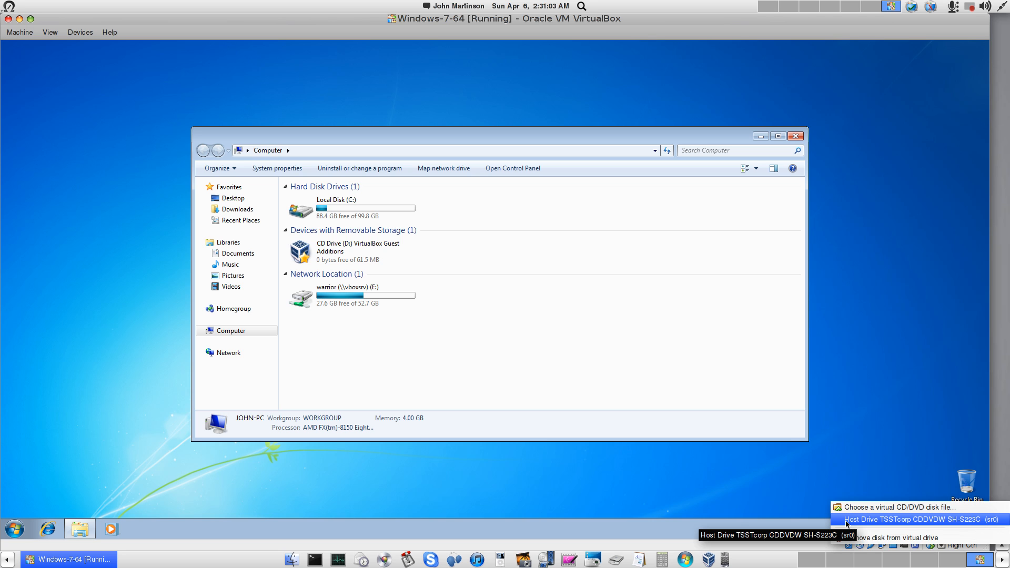
{"action": "left_click", "coordinate": [846, 523]}
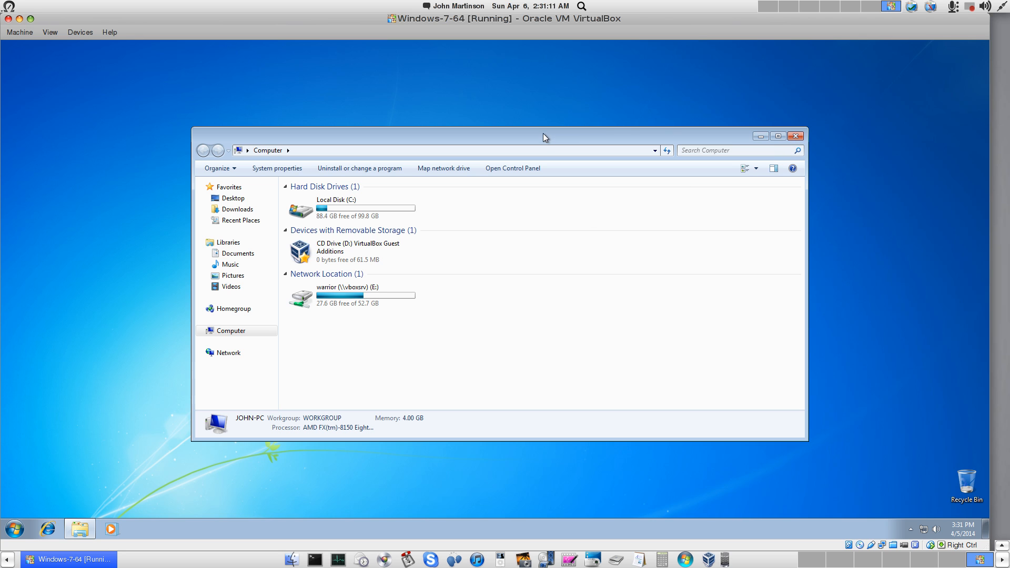
{"action": "left_click_drag", "start_coordinate": [543, 133], "coordinate": [508, 121]}
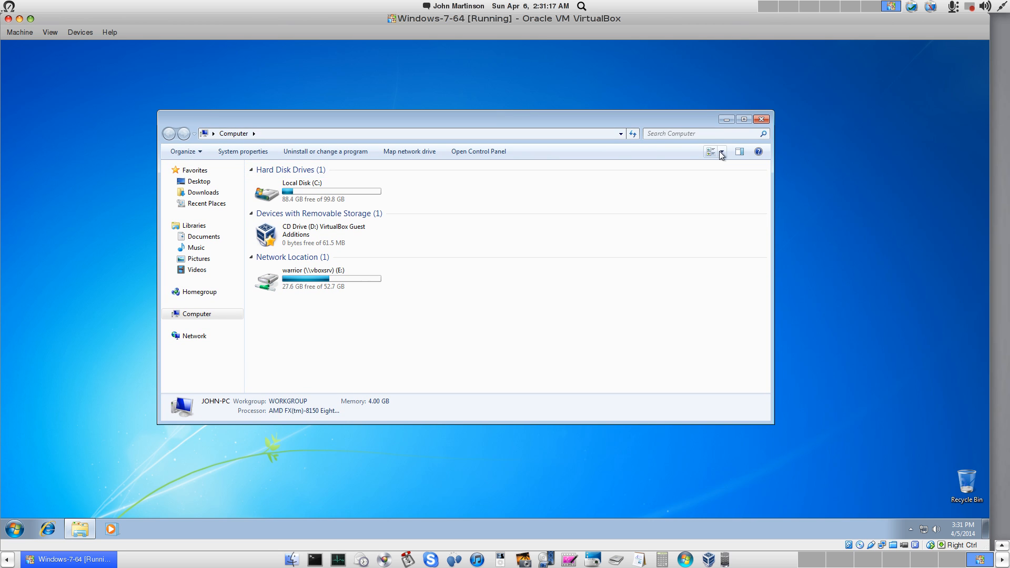
{"action": "left_click", "coordinate": [759, 120]}
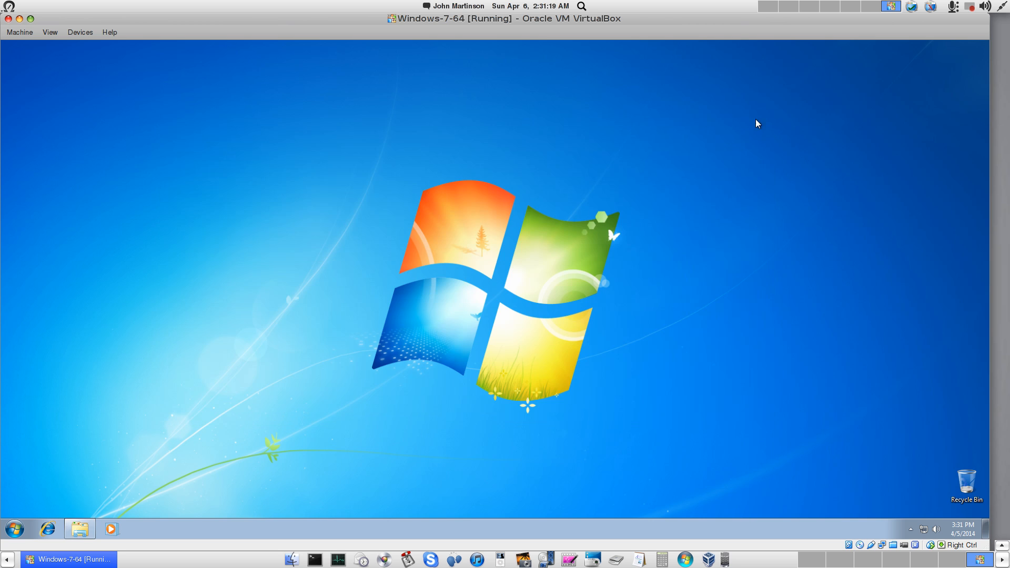
Reopen Computer in the guest to check its optical drive, and check which host drive is connected to the virtual machine.
{"action": "left_click", "coordinate": [14, 529]}
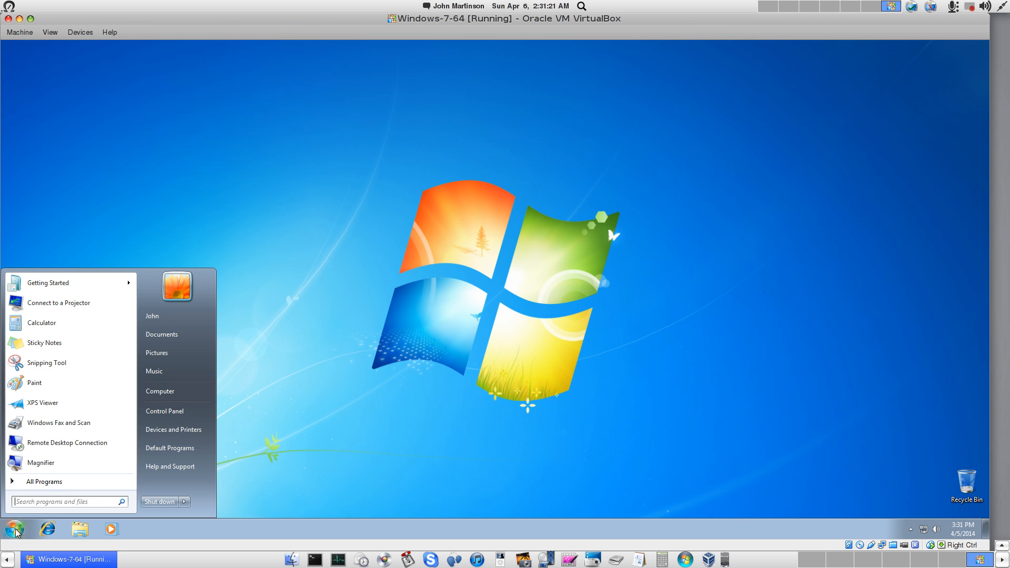
{"action": "left_click", "coordinate": [163, 392]}
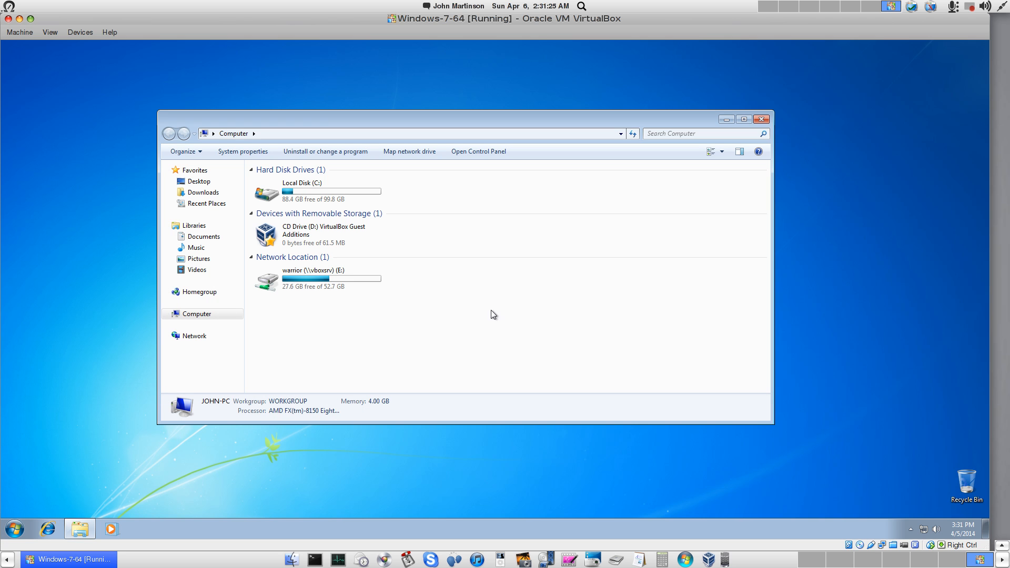
{"action": "right_click", "coordinate": [860, 545]}
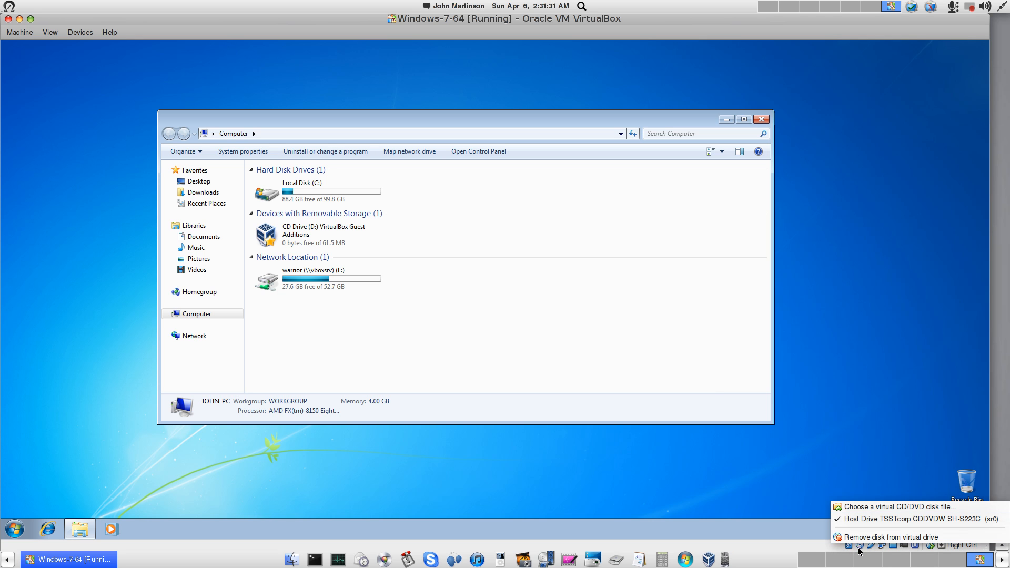
{"action": "left_click", "coordinate": [631, 325]}
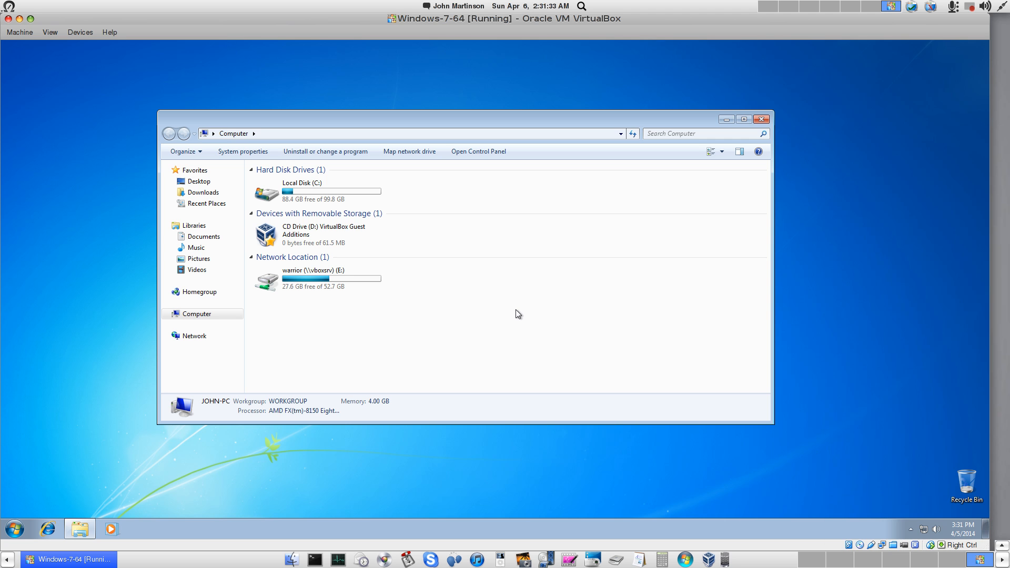
{"action": "left_click", "coordinate": [762, 119]}
Look at the OFFICE11 disc on the Robolinux desktop, return to the virtual machine and view the guest's drives in Computer.
{"action": "key", "text": "ctrl+alt+Right"}
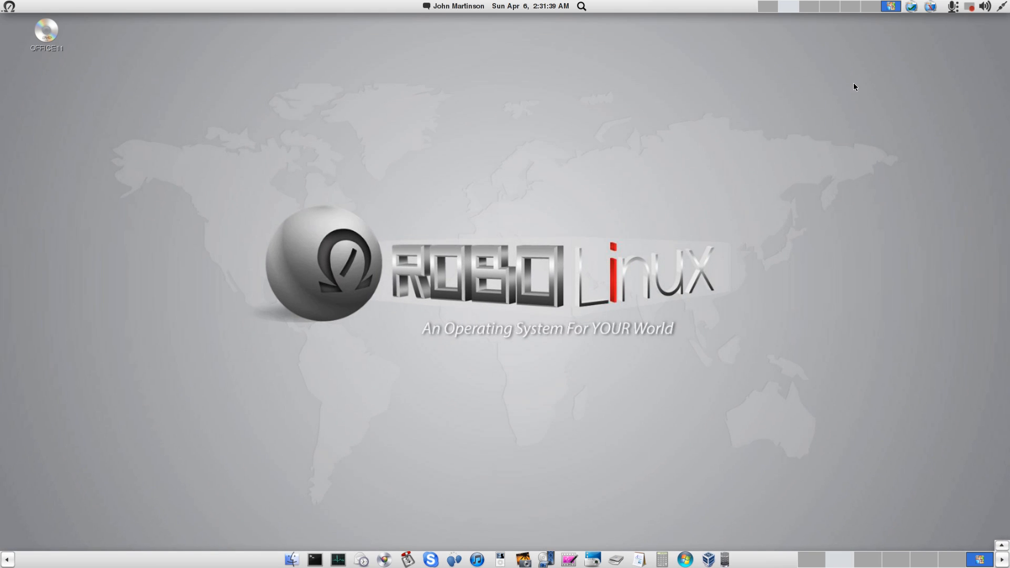
{"action": "left_click", "coordinate": [892, 8]}
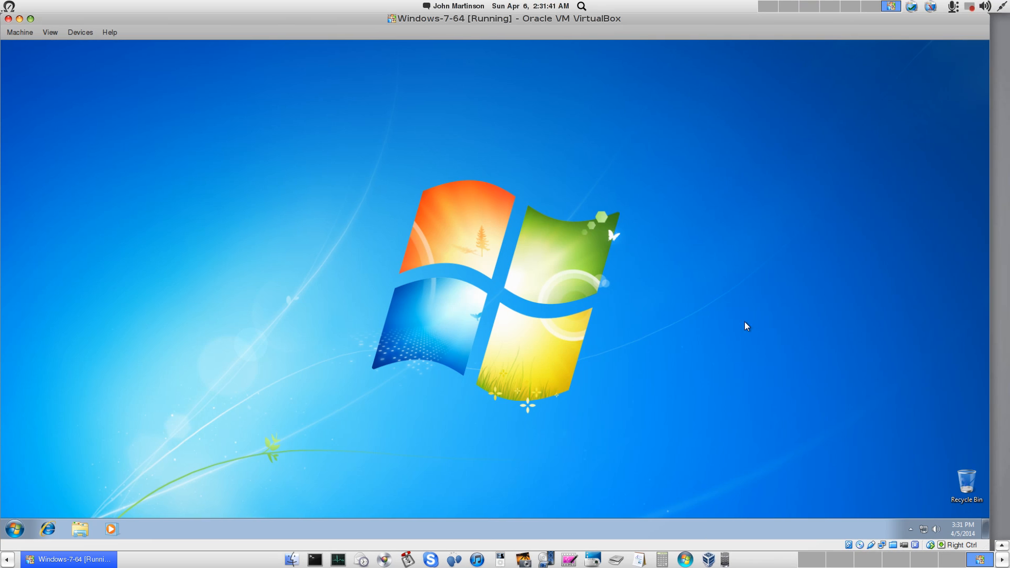
{"action": "left_click", "coordinate": [15, 529]}
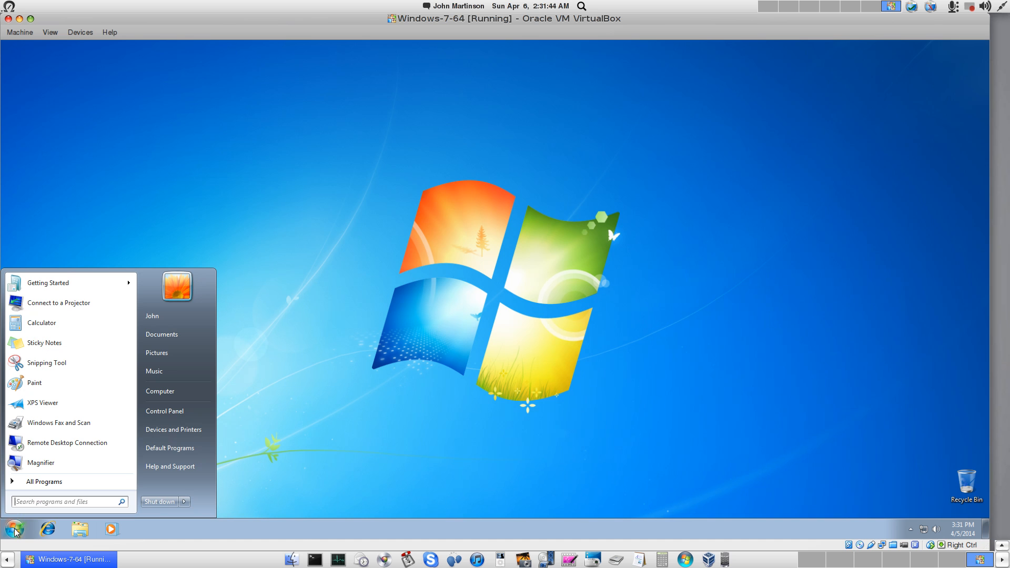
{"action": "left_click", "coordinate": [148, 392]}
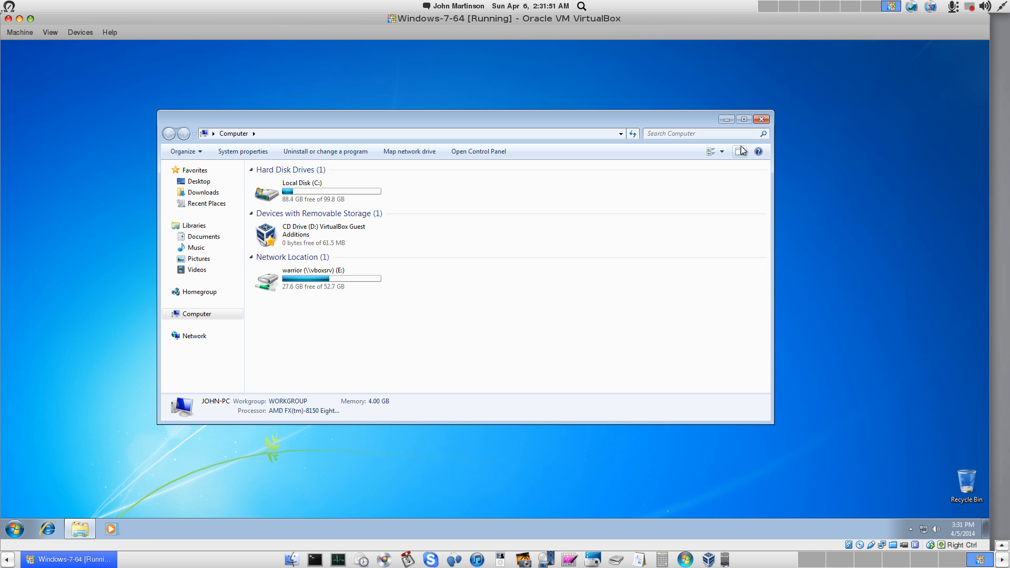
{"action": "left_click", "coordinate": [761, 119]}
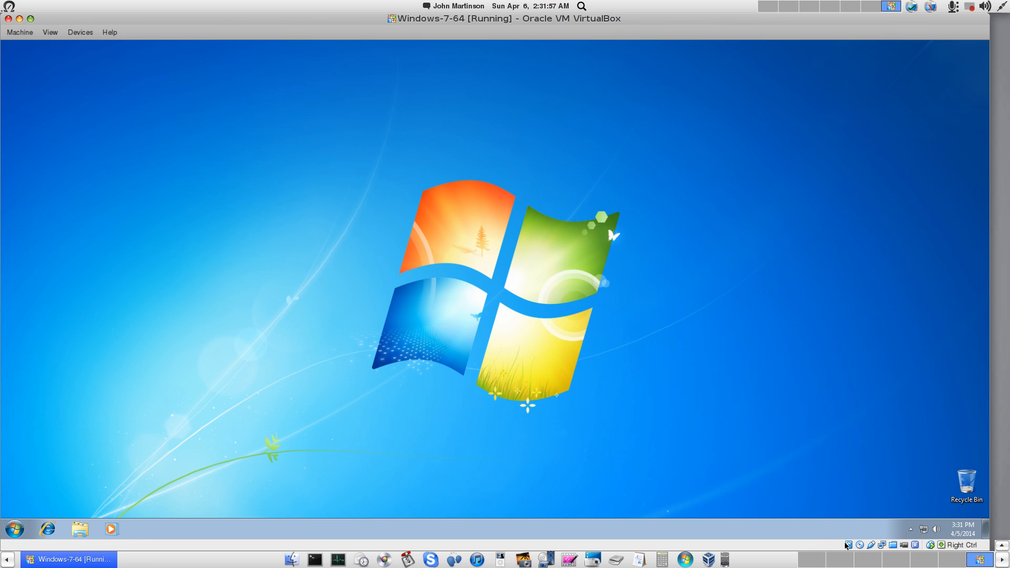
Review the virtual machine's optical drive selection and shut down the Windows 7 guest.
{"action": "left_click", "coordinate": [860, 545]}
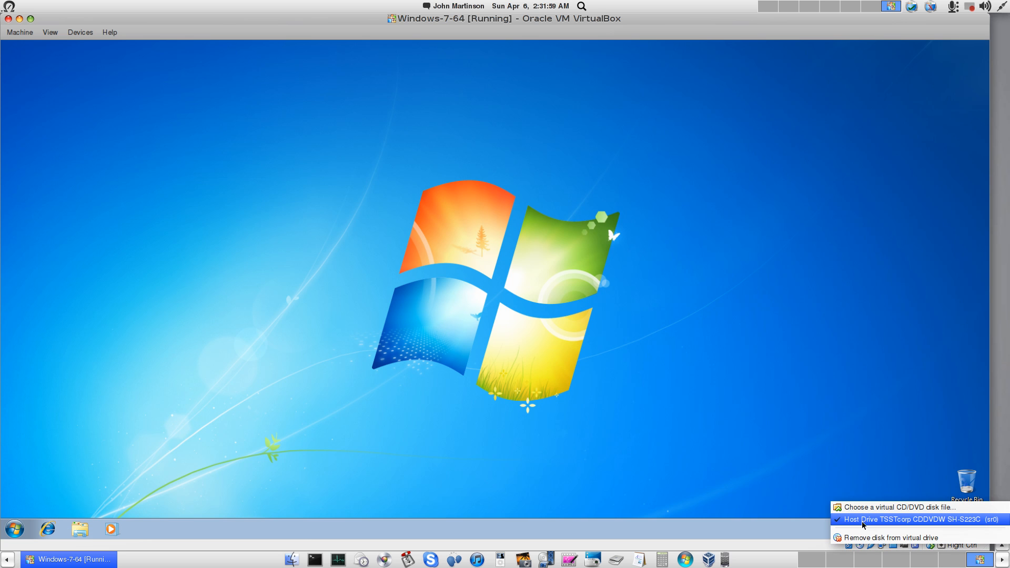
{"action": "left_click", "coordinate": [731, 379]}
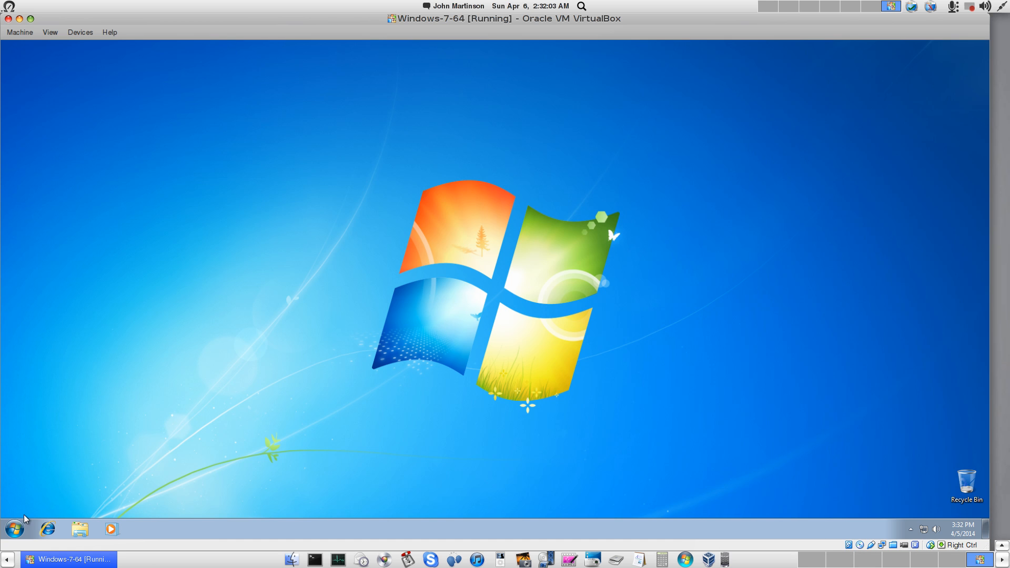
{"action": "left_click", "coordinate": [14, 530]}
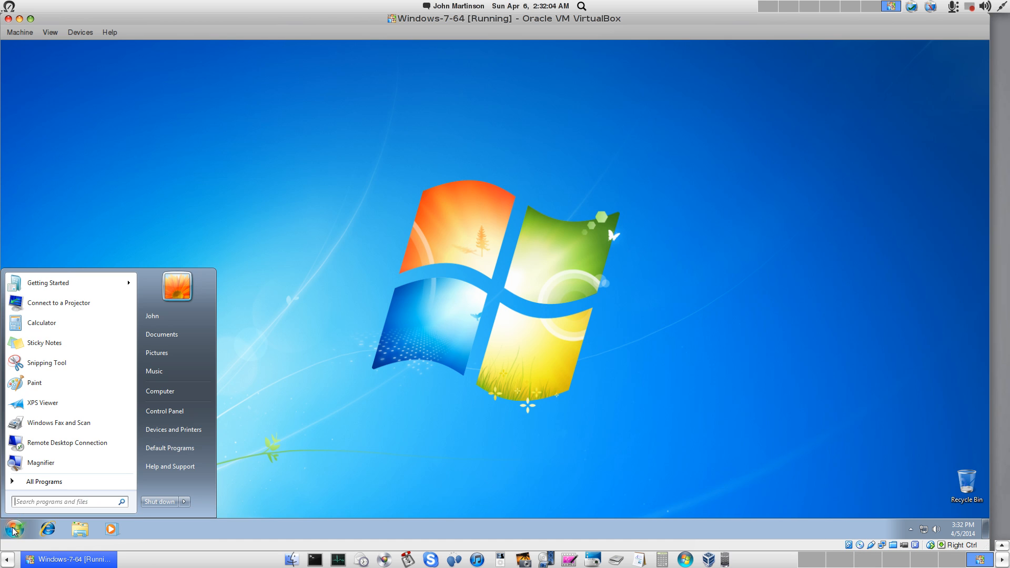
{"action": "left_click", "coordinate": [162, 502]}
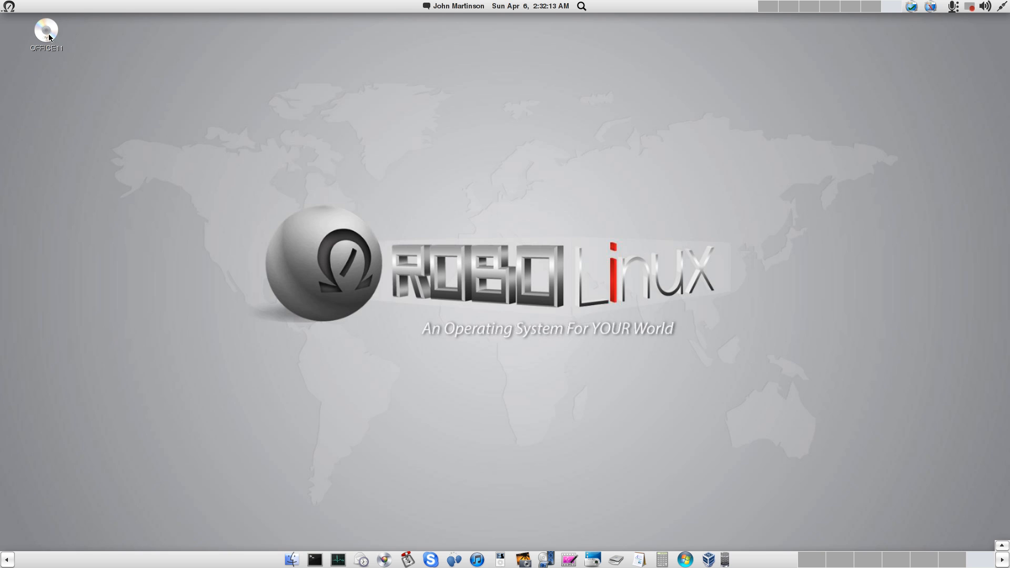
Try to eject the OFFICE11 disc from the Robolinux desktop.
{"action": "right_click", "coordinate": [49, 34]}
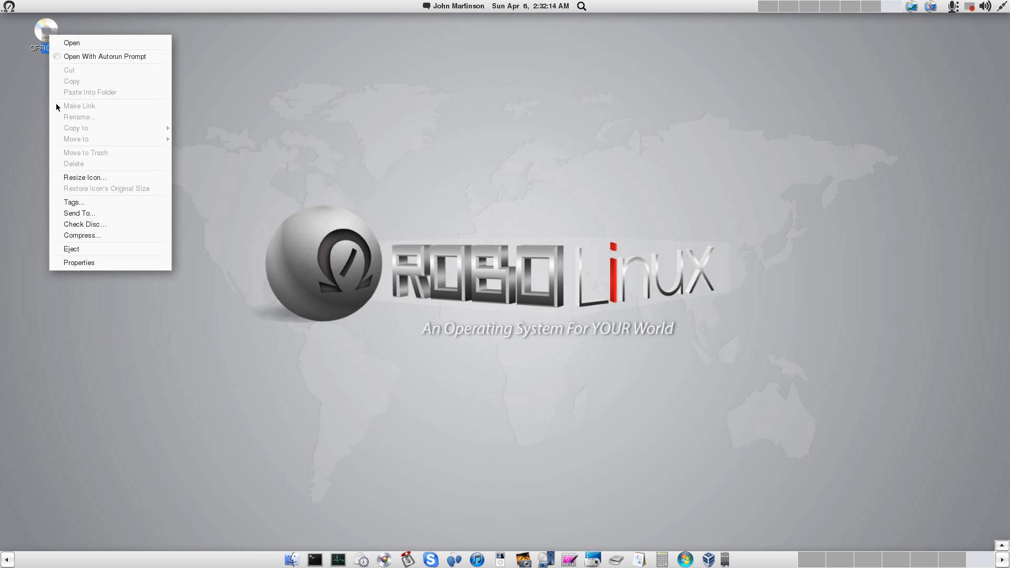
{"action": "left_click", "coordinate": [70, 250]}
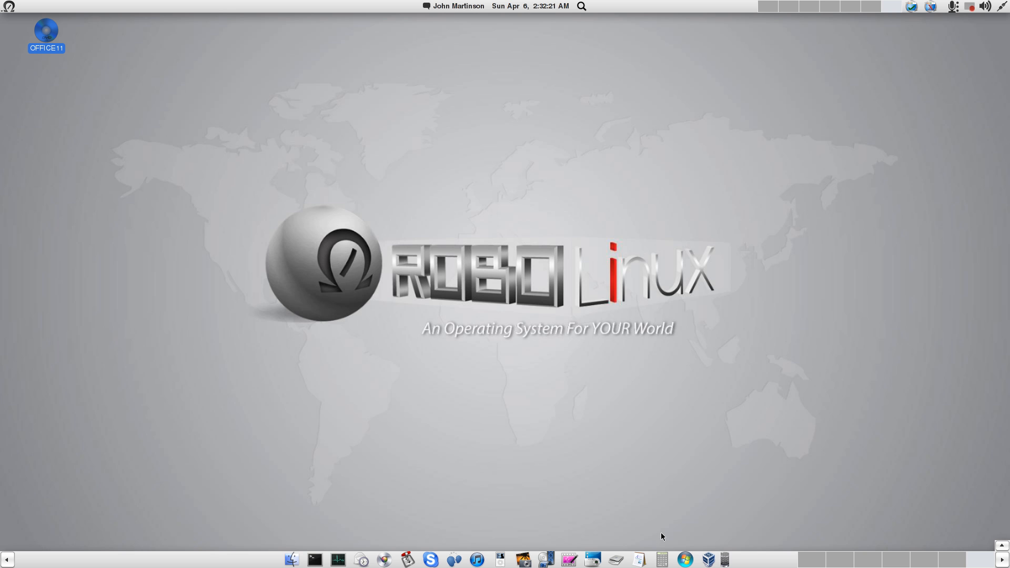
Start the Windows-7-64 virtual machine from its panel launcher, open Computer in the guest and move the AutoPlay window lower.
{"action": "left_click", "coordinate": [682, 562]}
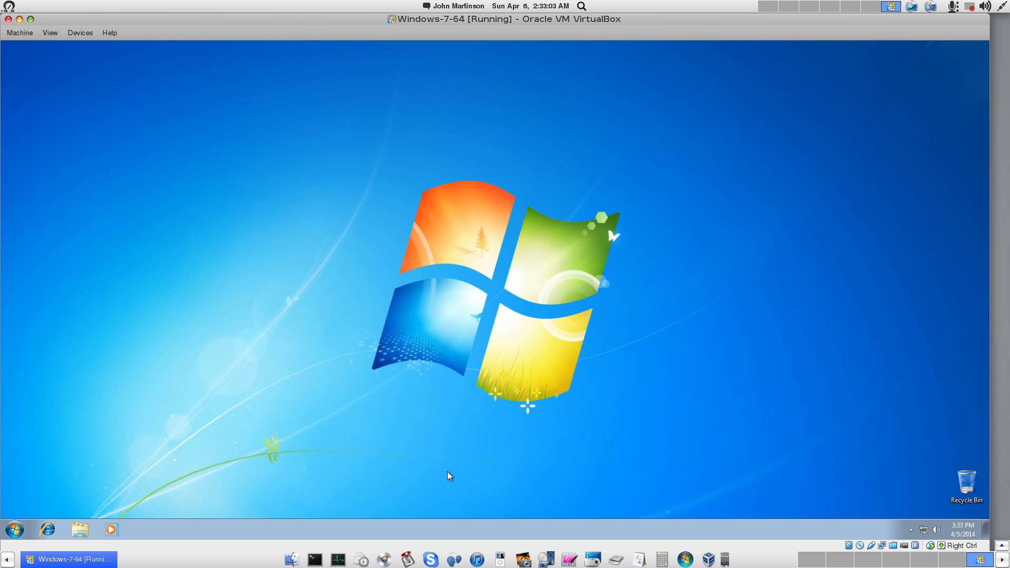
{"action": "left_click", "coordinate": [14, 531]}
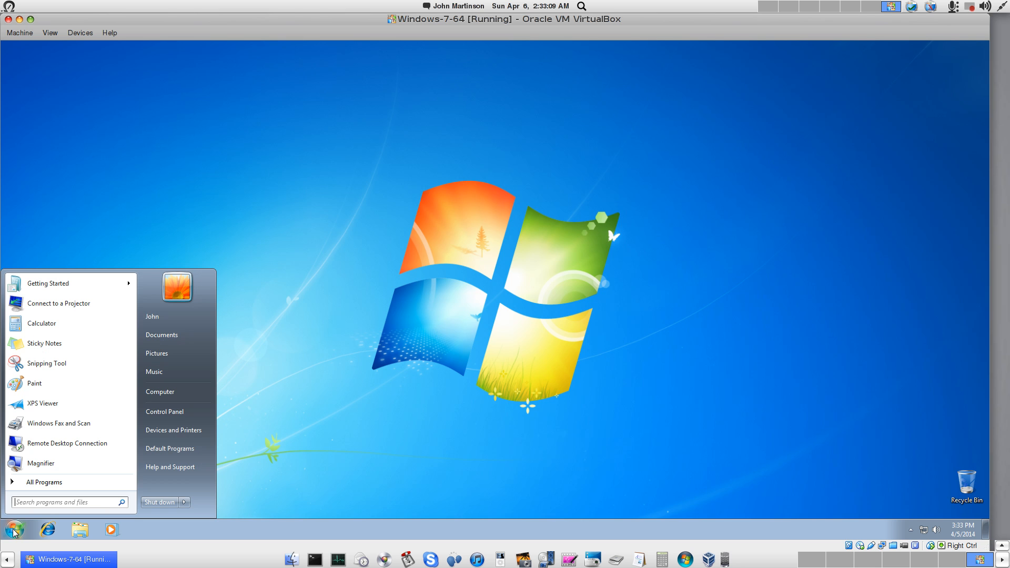
{"action": "left_click", "coordinate": [164, 391]}
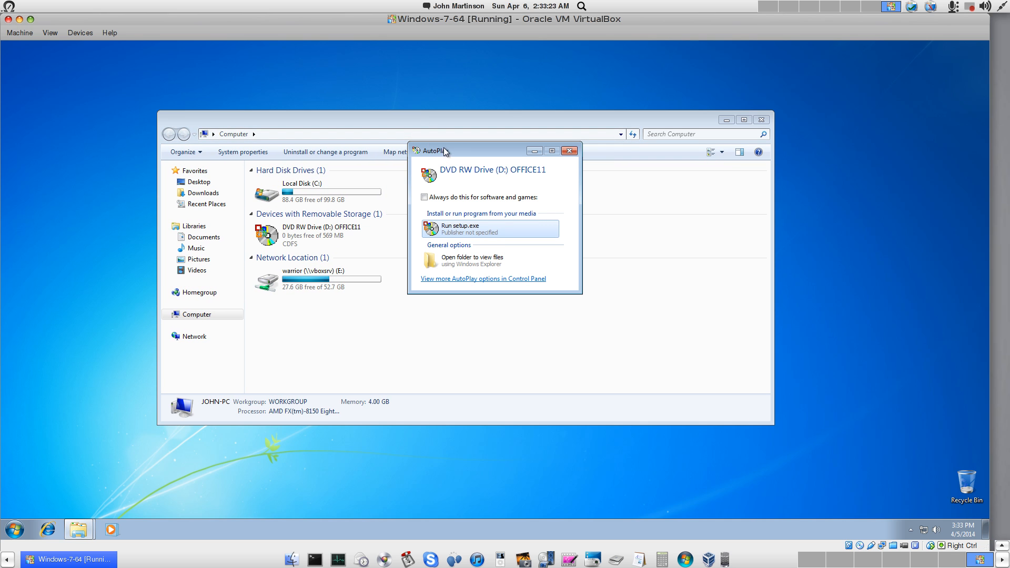
{"action": "left_click_drag", "start_coordinate": [444, 149], "coordinate": [446, 186]}
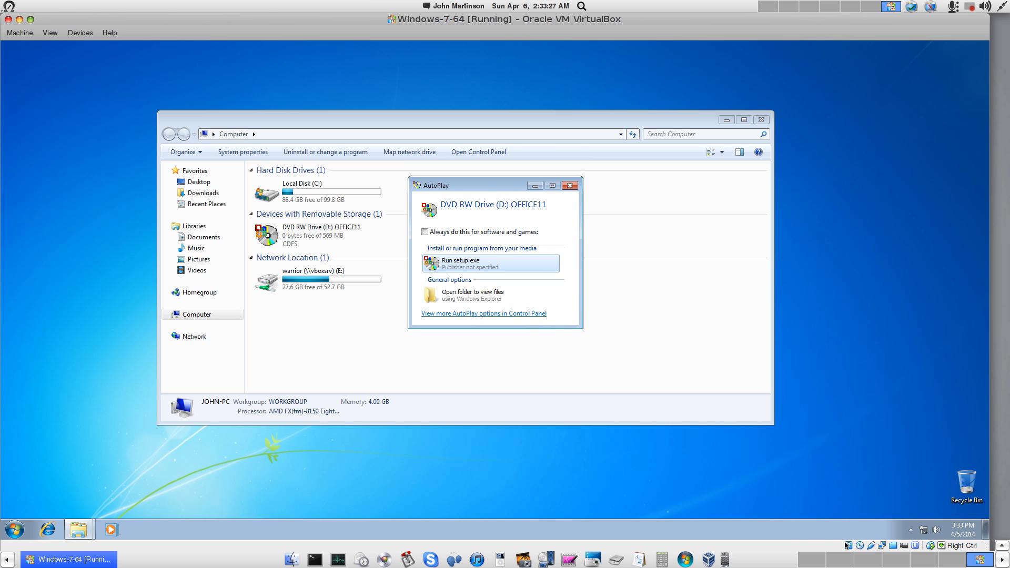
Check the connected host optical drive, and run setup.exe from the OFFICE11 disc, allowing it to make changes.
{"action": "left_click", "coordinate": [861, 546]}
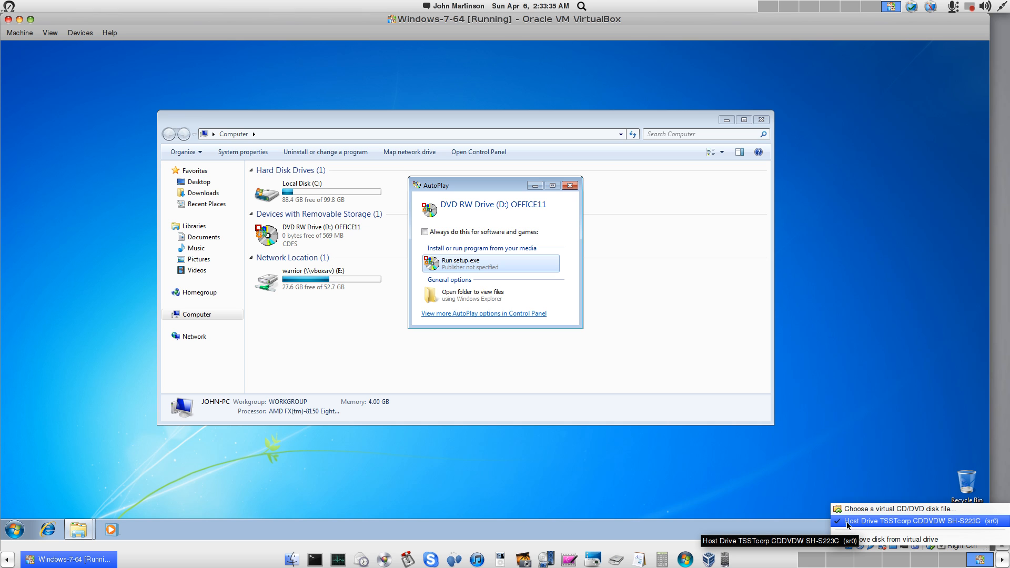
{"action": "left_click", "coordinate": [662, 335]}
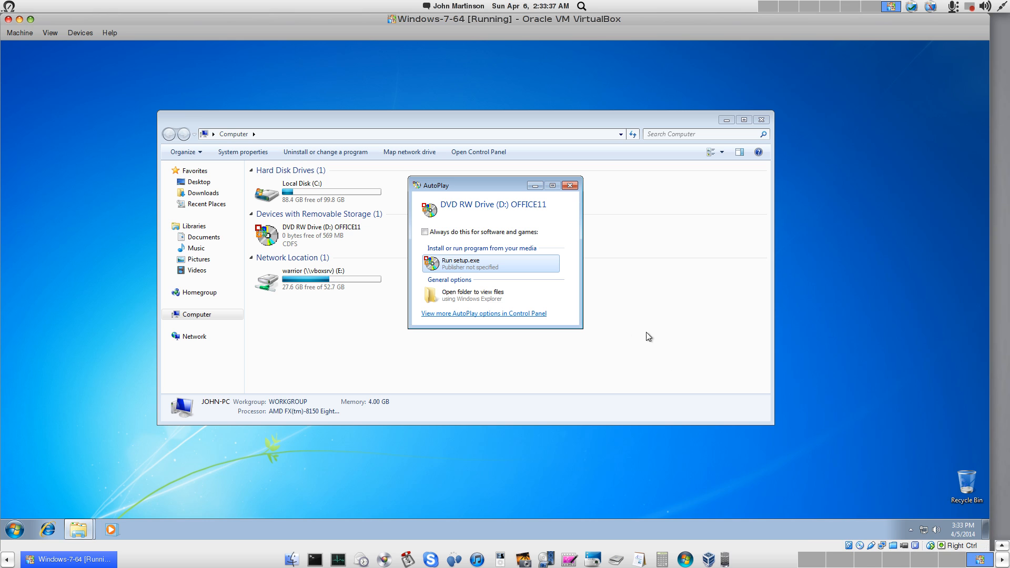
{"action": "left_click", "coordinate": [466, 263]}
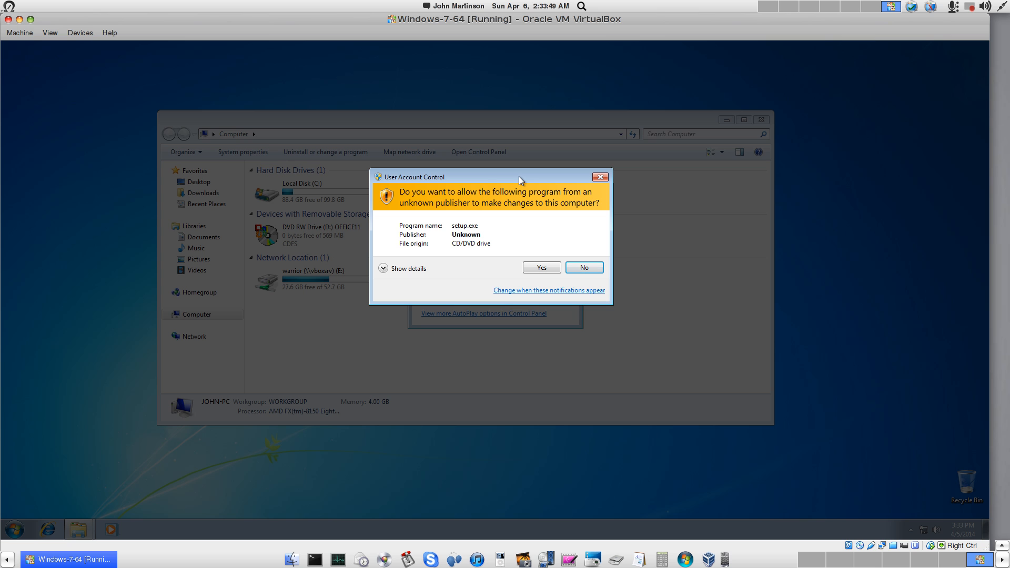
{"action": "left_click", "coordinate": [541, 267]}
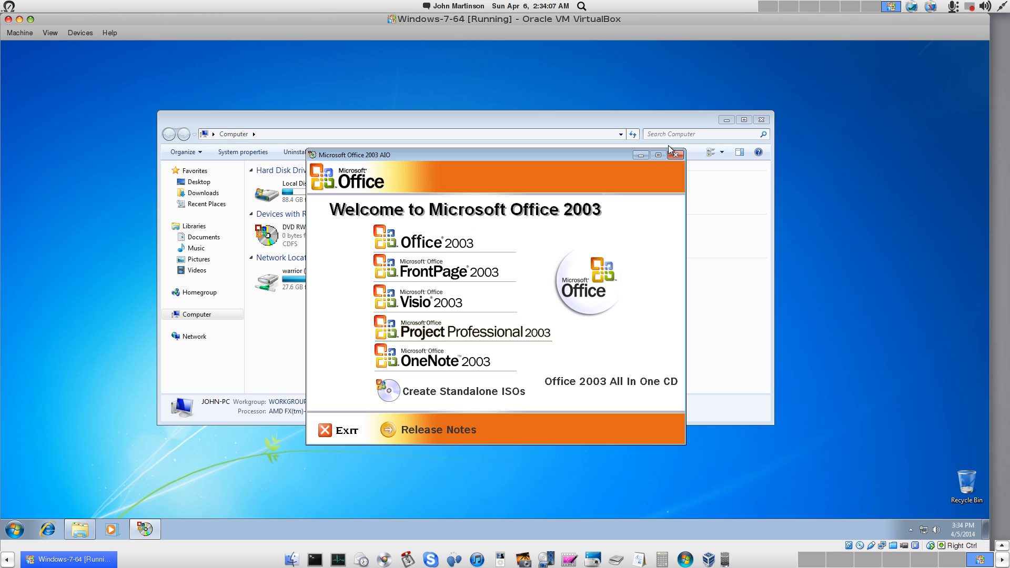
{"action": "left_click", "coordinate": [970, 7]}
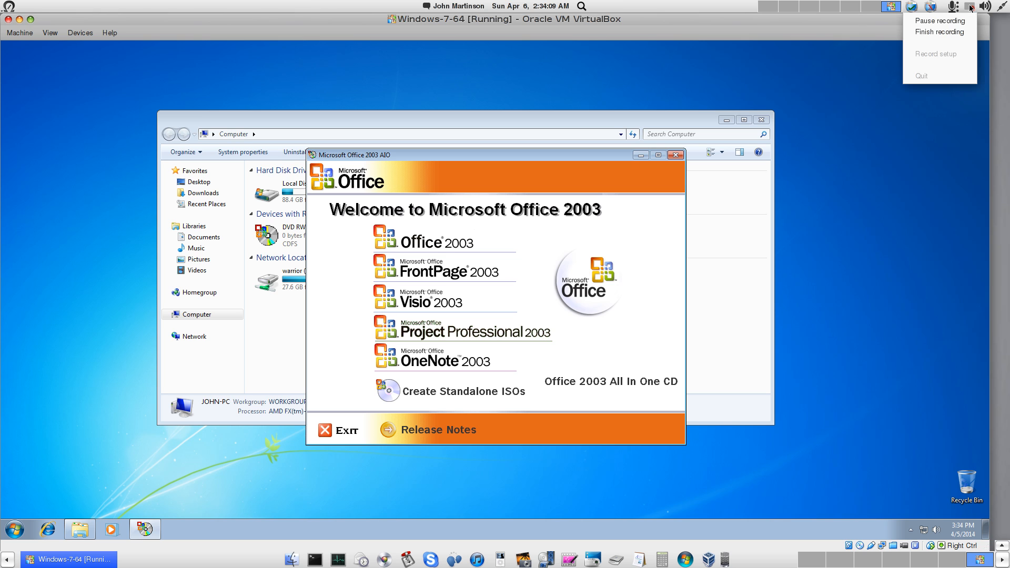
{"action": "left_click", "coordinate": [940, 20]}
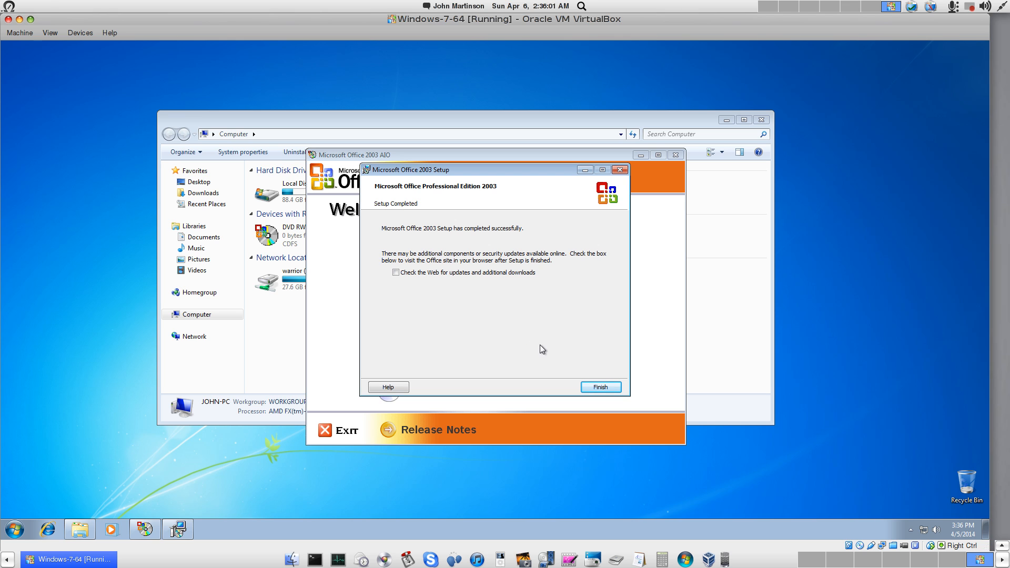
Finish the Microsoft Office 2003 setup without checking the web for updates, and close the Office welcome window.
{"action": "left_click", "coordinate": [595, 388]}
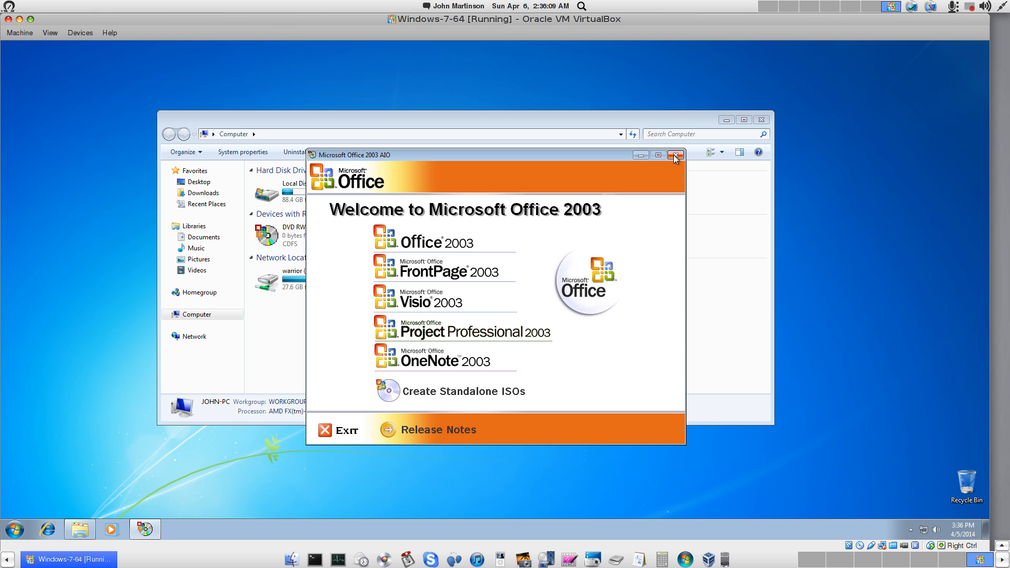
{"action": "left_click", "coordinate": [675, 156]}
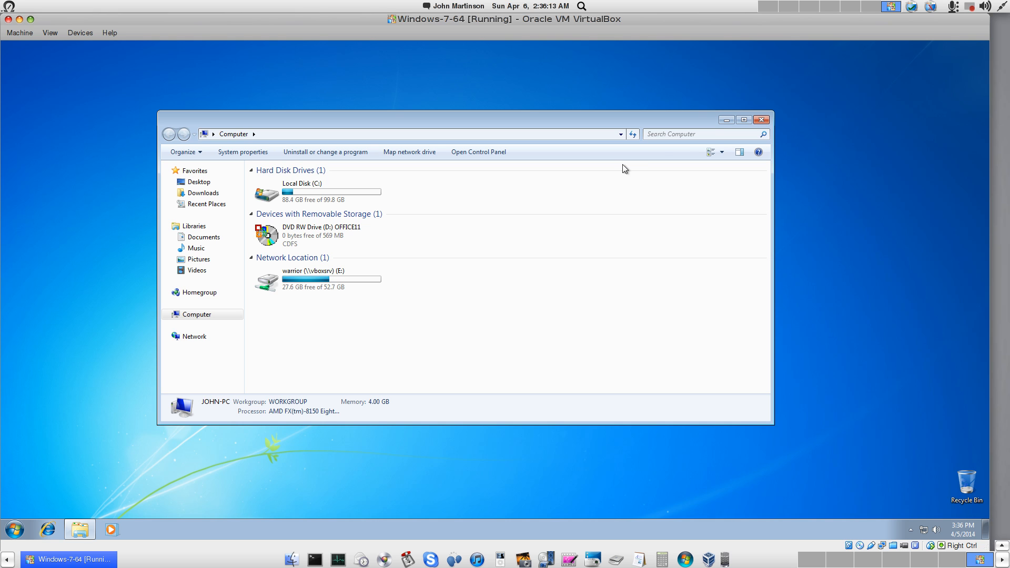
Try to eject the OFFICE11 disc from the guest's DVD RW drive, and check for the disc on the Robolinux desktop.
{"action": "right_click", "coordinate": [316, 232]}
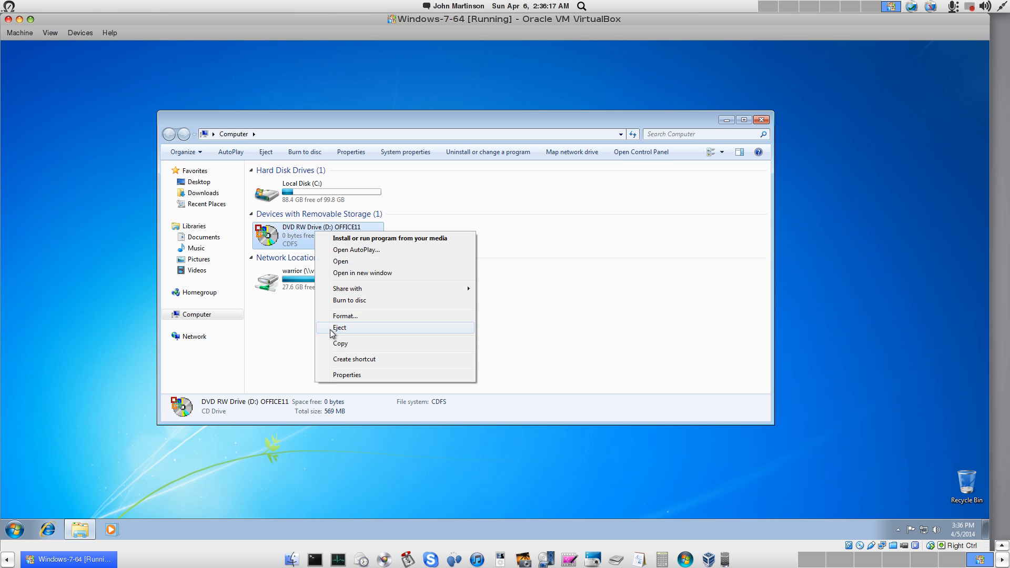
{"action": "left_click", "coordinate": [336, 328]}
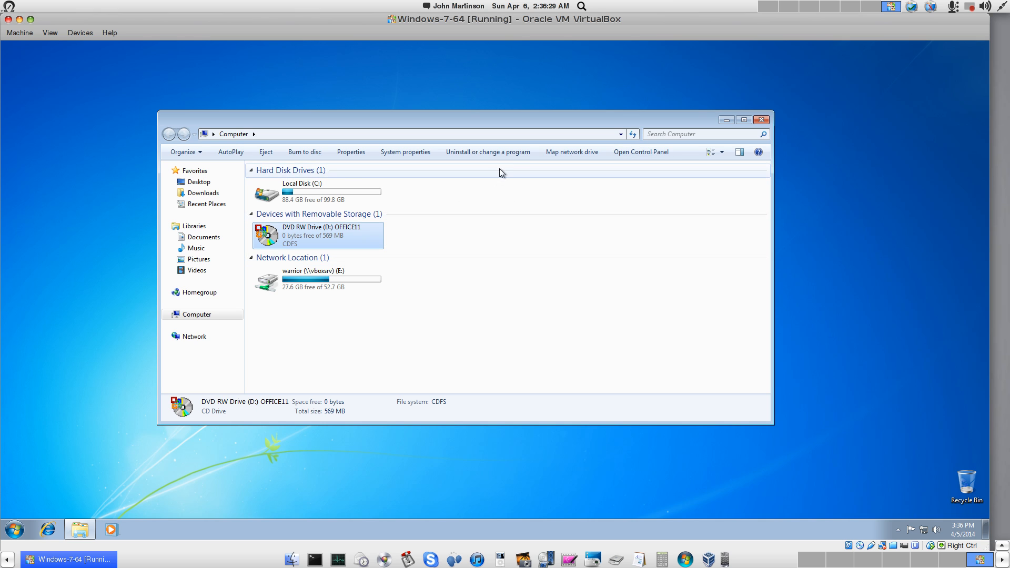
{"action": "left_click_drag", "start_coordinate": [996, 117], "coordinate": [684, 85]}
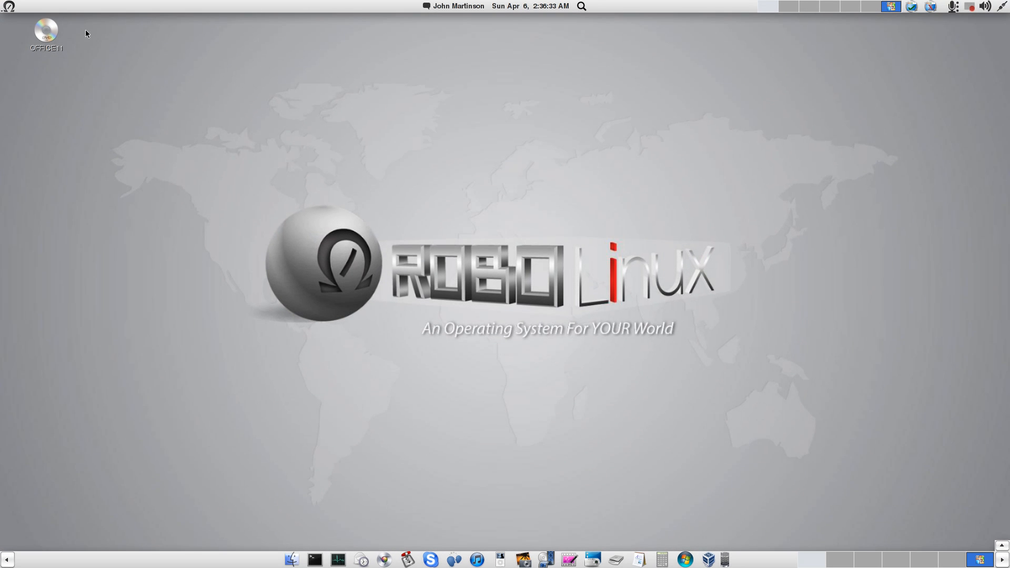
{"action": "scroll", "coordinate": [871, 105], "scroll_direction": "up", "scroll_amount": 1}
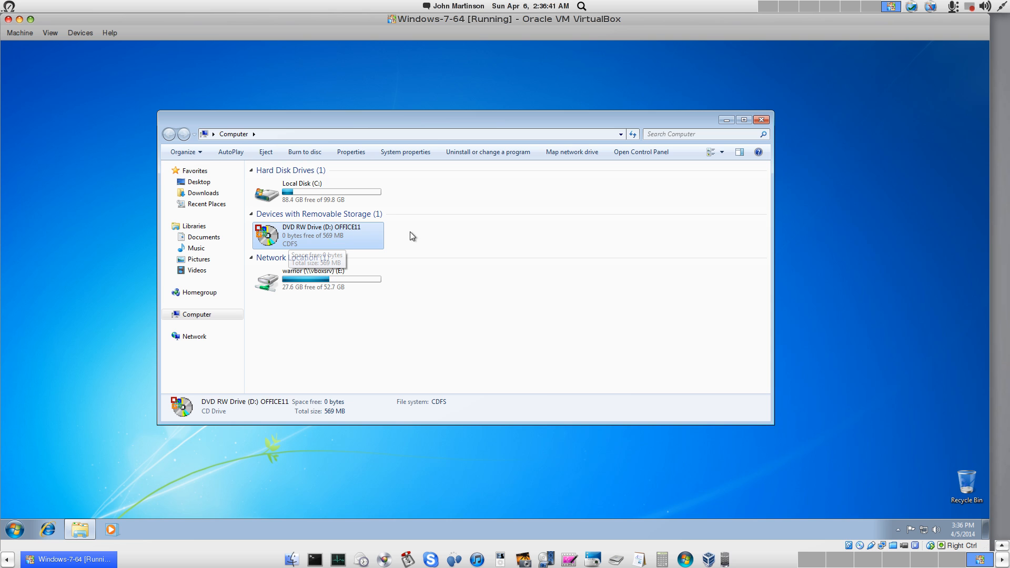
Close the Computer window and place a Microsoft Office Excel 2003 shortcut from the guest's installed programs on its desktop.
{"action": "left_click", "coordinate": [761, 120]}
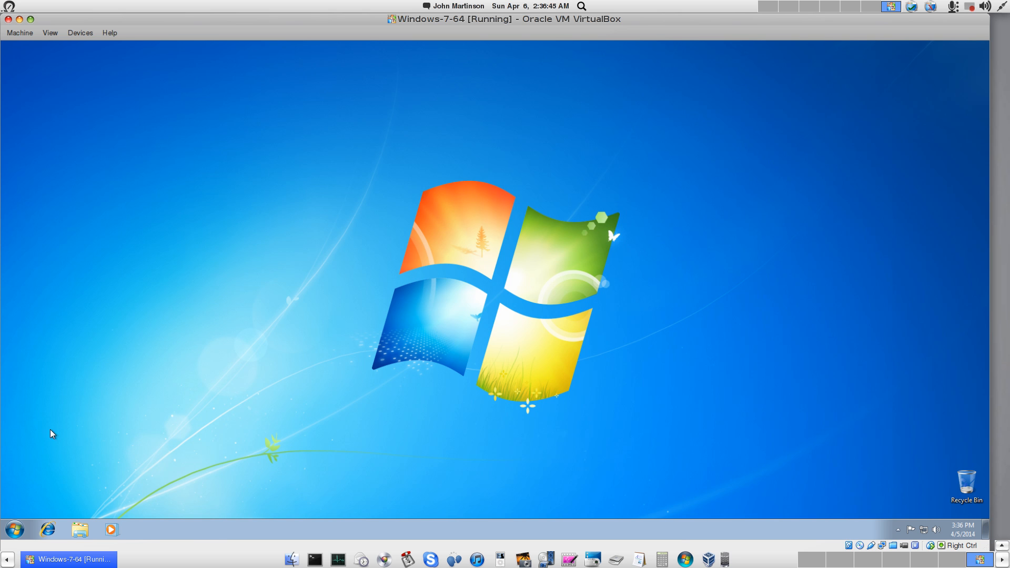
{"action": "left_click", "coordinate": [14, 528]}
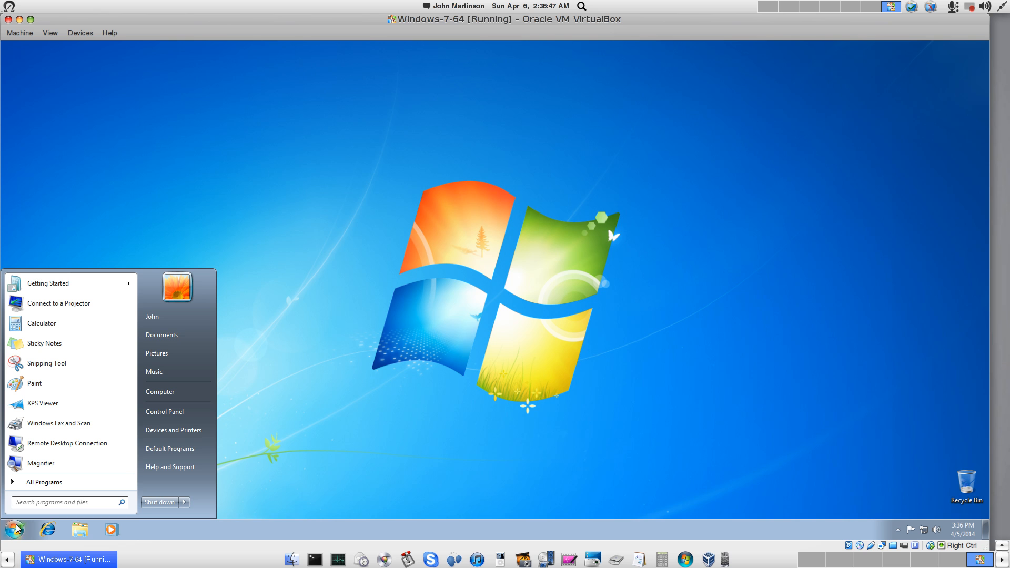
{"action": "left_click", "coordinate": [50, 485]}
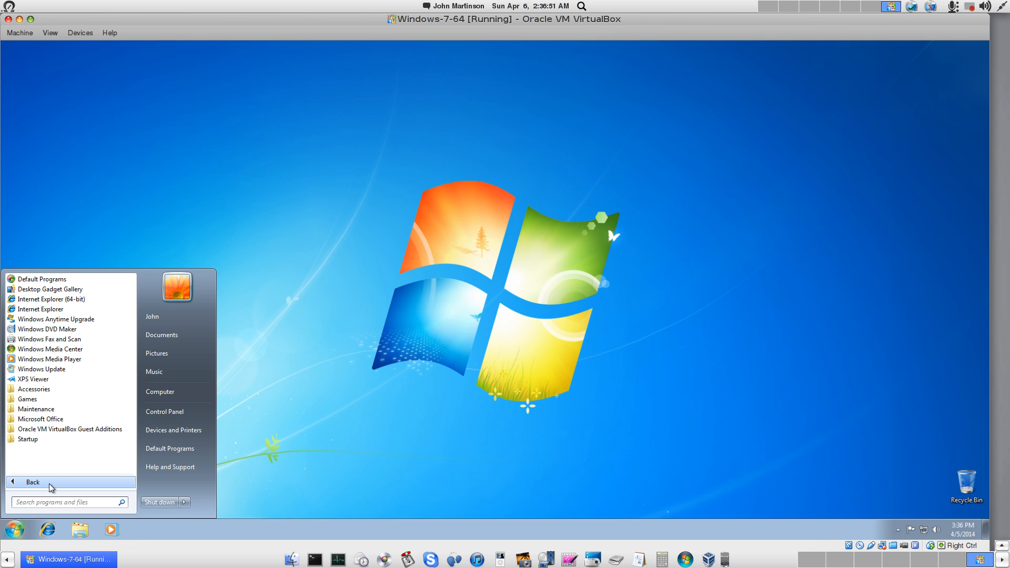
{"action": "left_click", "coordinate": [50, 485]}
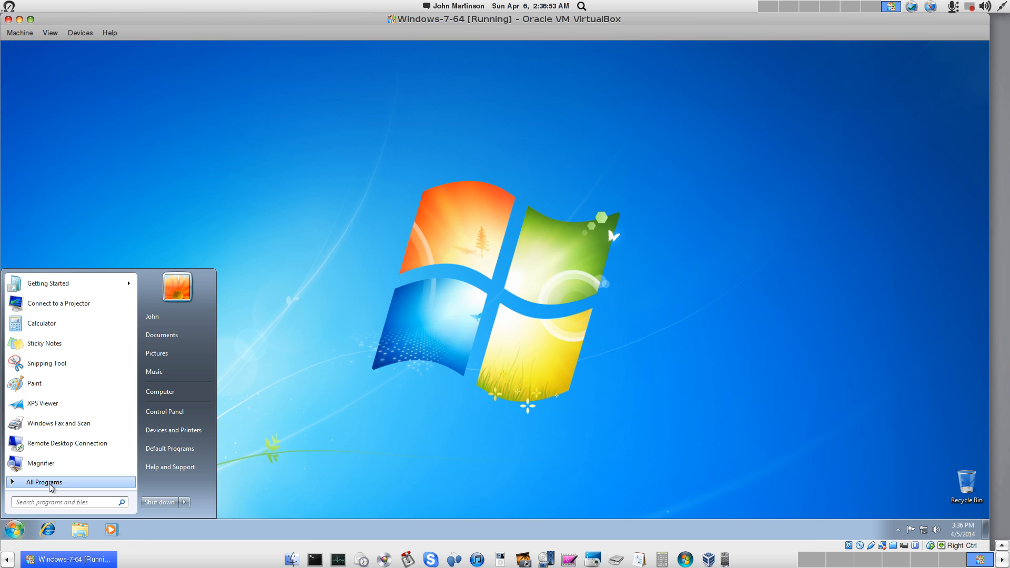
{"action": "left_click", "coordinate": [50, 484]}
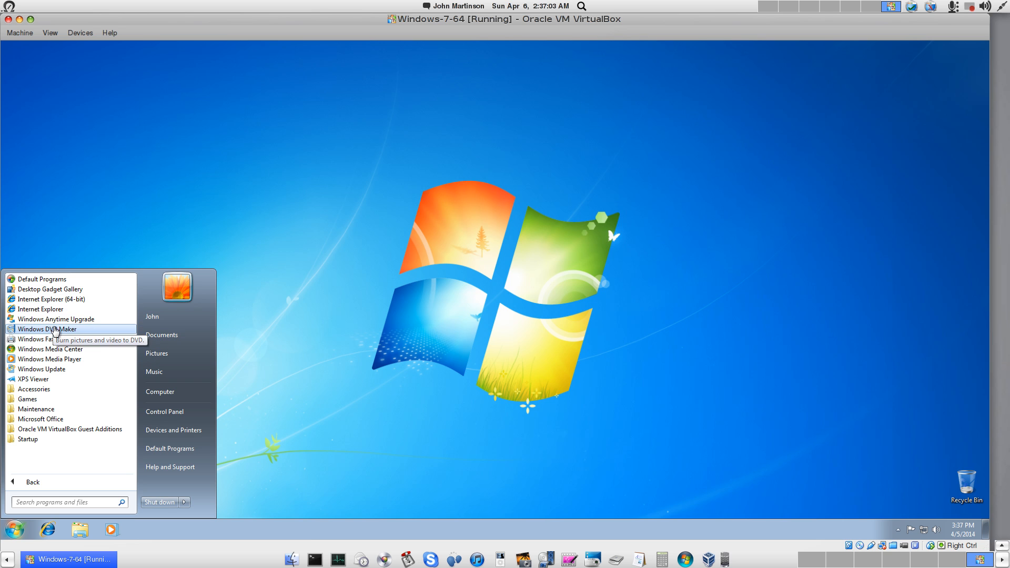
{"action": "left_click", "coordinate": [51, 420]}
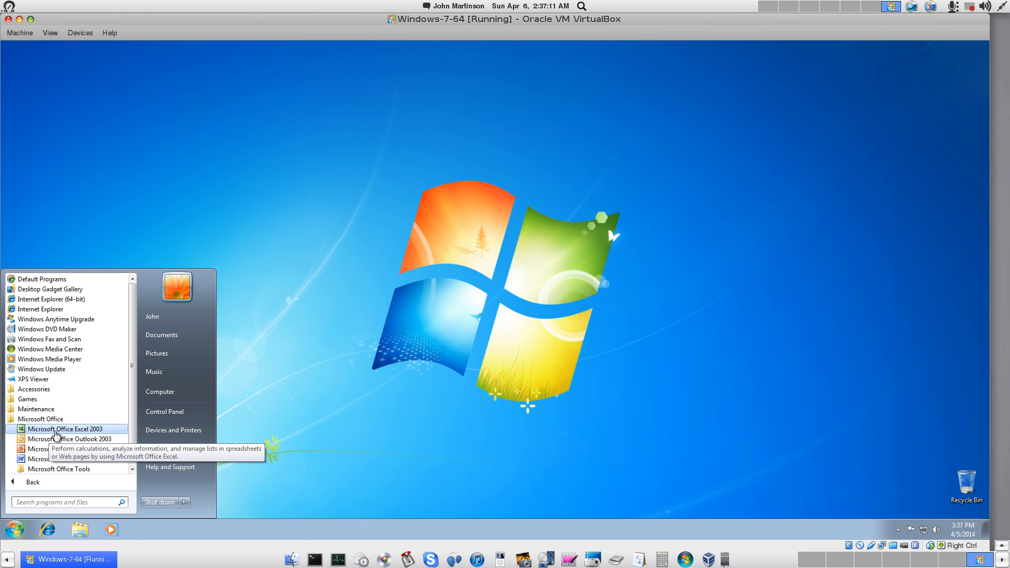
{"action": "left_click_drag", "start_coordinate": [56, 434], "coordinate": [318, 466]}
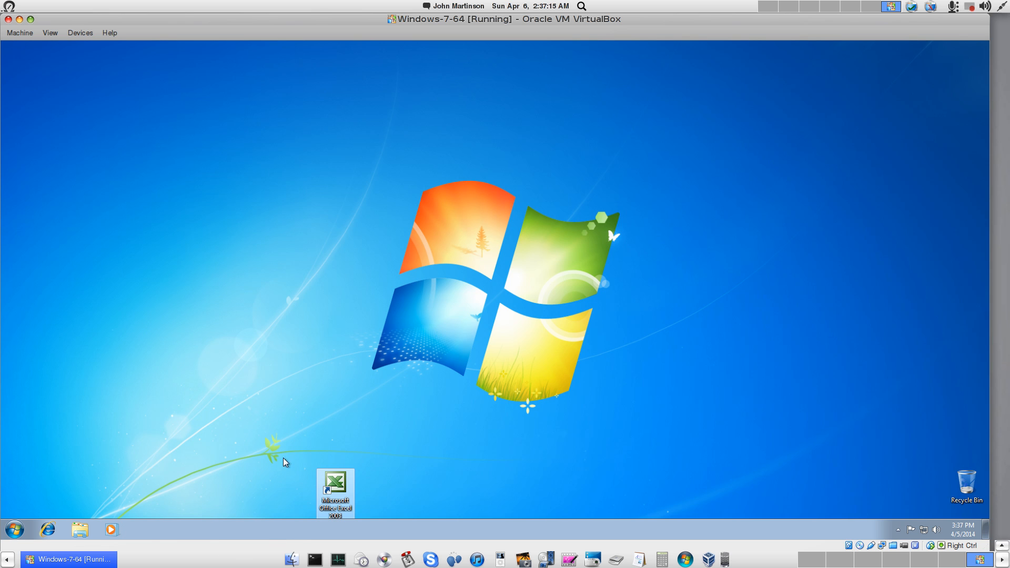
Unlock the guest's taskbar and pin the Microsoft Office Excel 2003 desktop shortcut to it.
{"action": "right_click", "coordinate": [194, 528]}
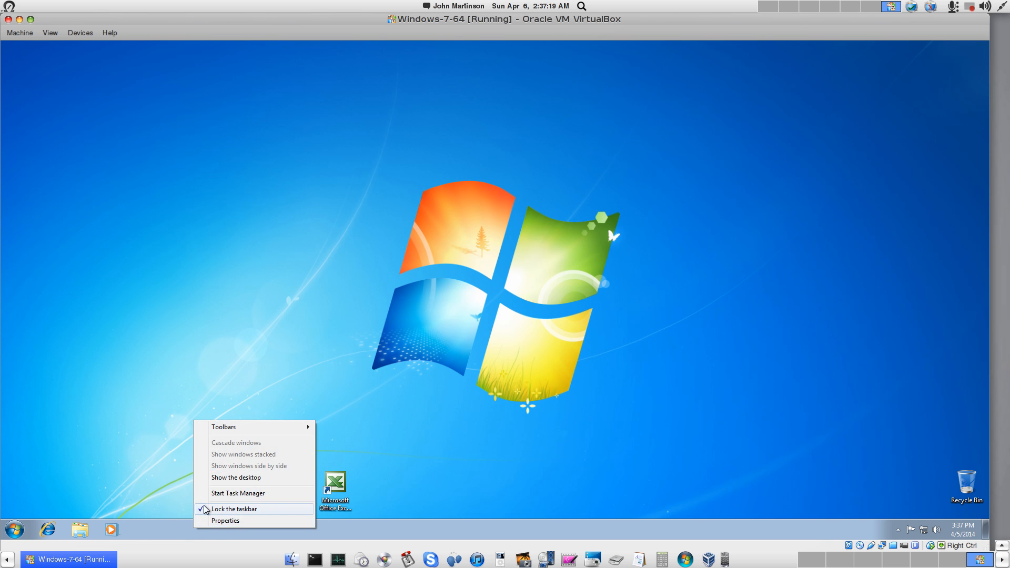
{"action": "left_click", "coordinate": [227, 509]}
{"action": "left_click_drag", "start_coordinate": [317, 491], "coordinate": [137, 529]}
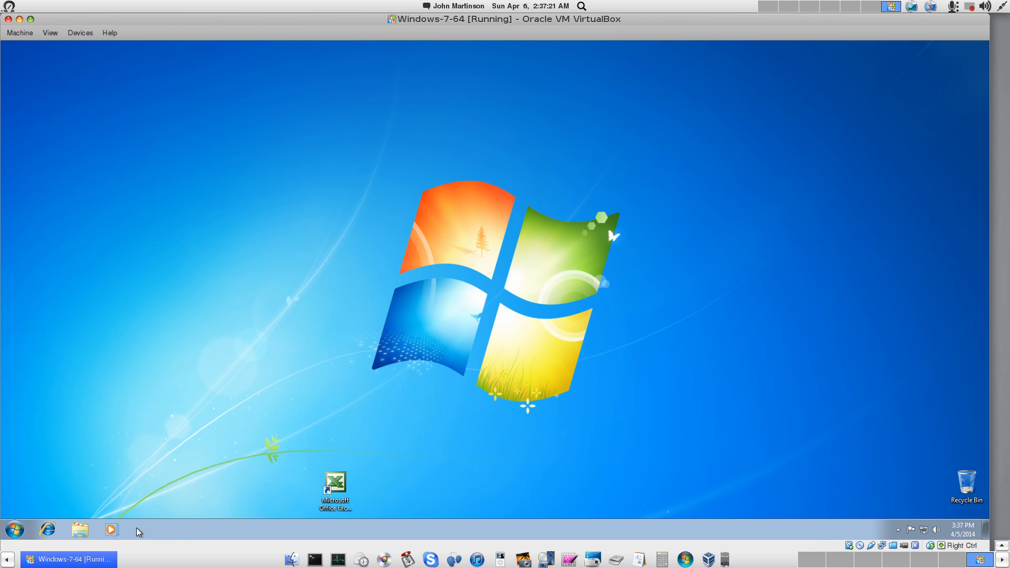
Move the Excel 2003 desktop shortcut to the Recycle Bin, and dismiss the host optical drive list without changing the drive.
{"action": "right_click", "coordinate": [332, 478]}
{"action": "left_click", "coordinate": [357, 449]}
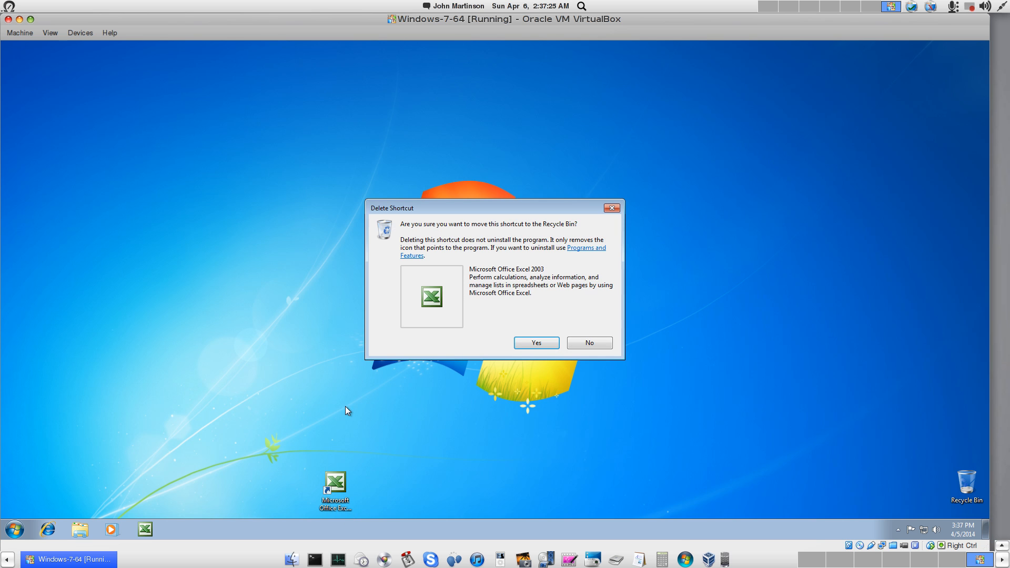
{"action": "left_click", "coordinate": [536, 343]}
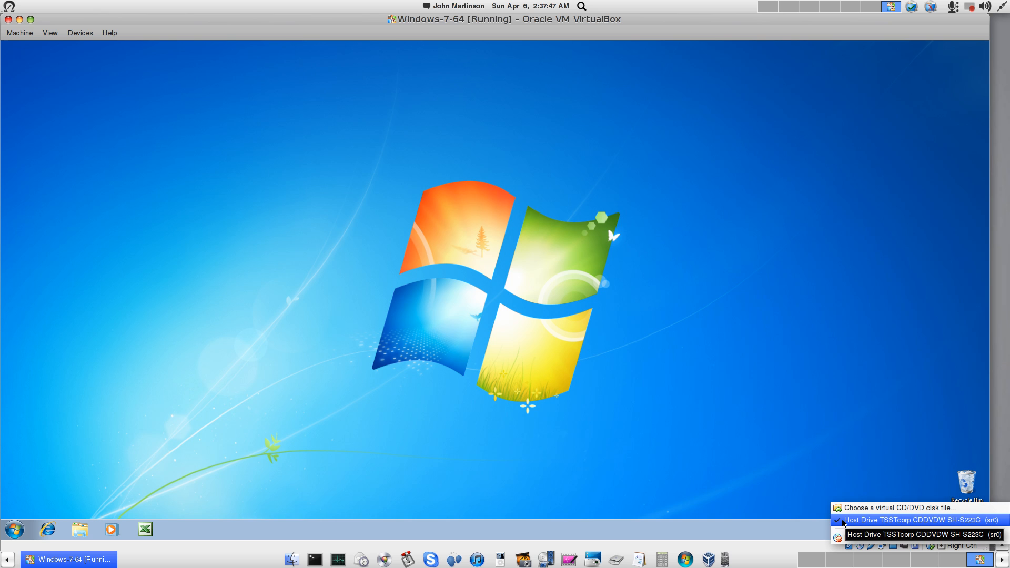
{"action": "left_click", "coordinate": [788, 442]}
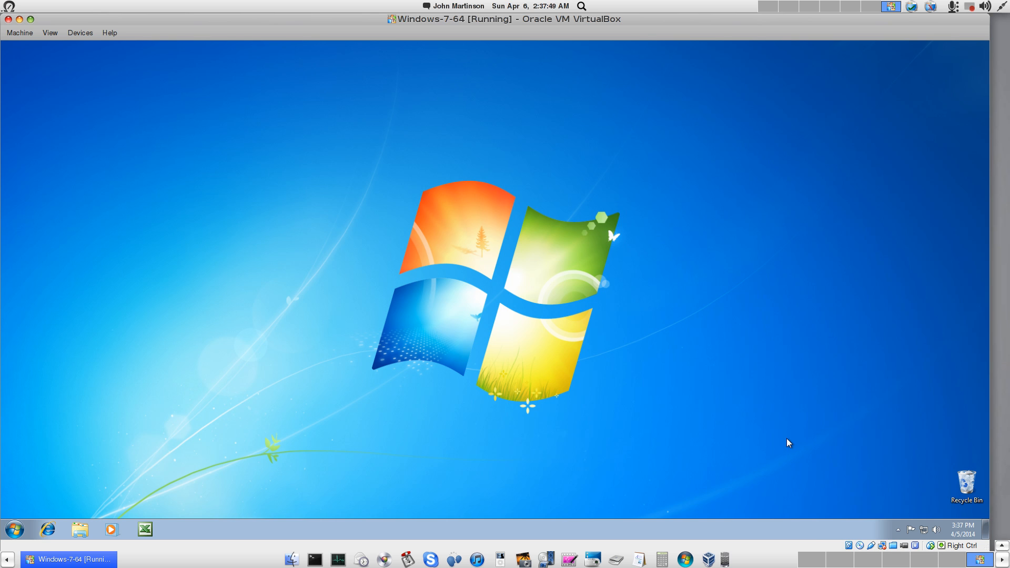